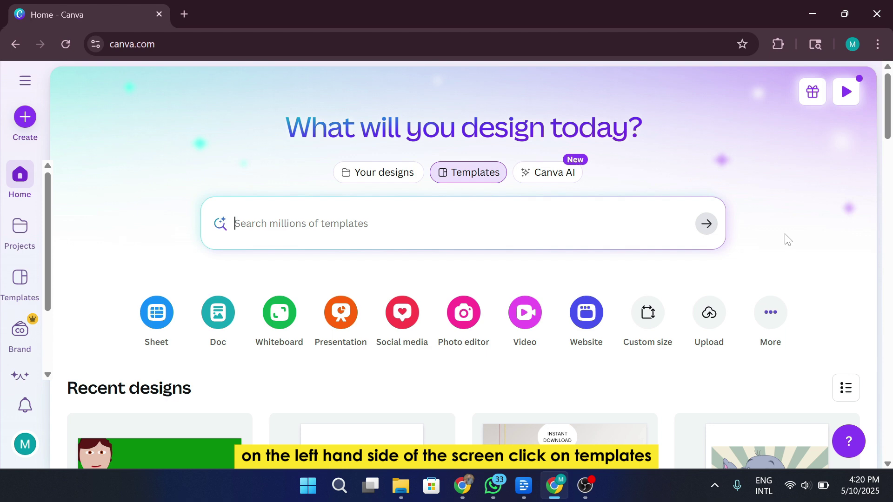
Step: Search Canva's template gallery for 'portfolio'
click(6, 288)
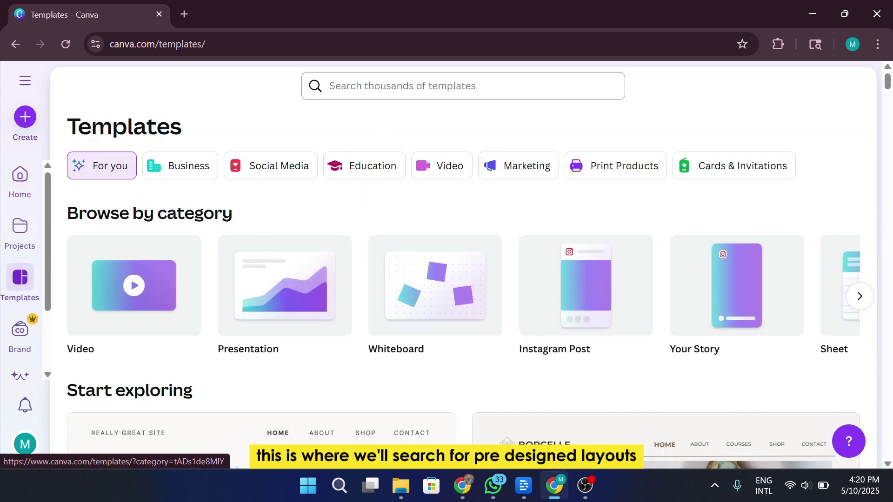
click(400, 85)
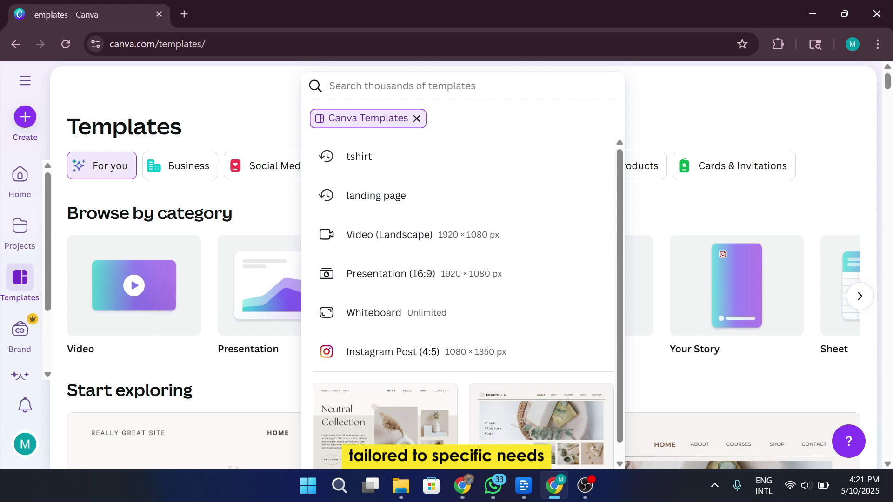
text(port)
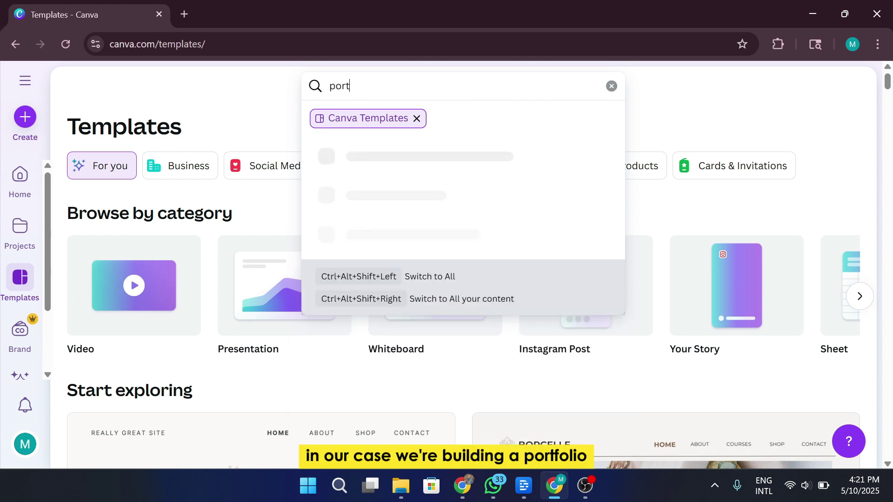
text(folio)
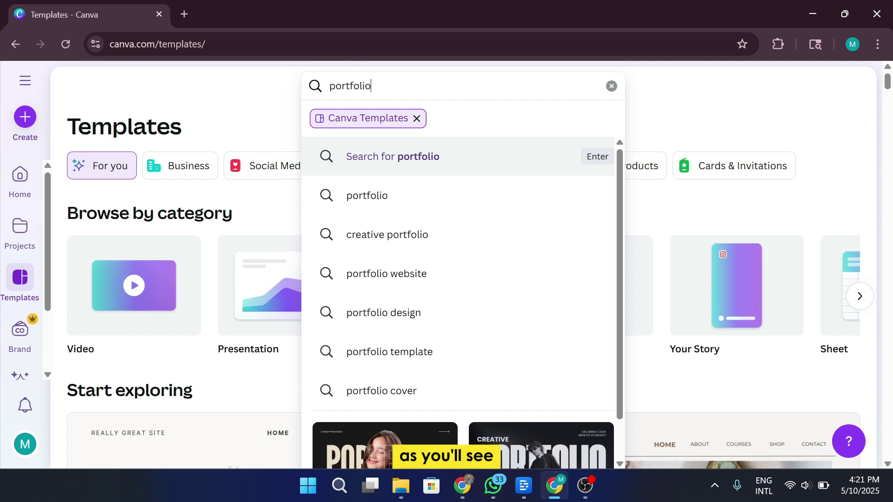
click(441, 153)
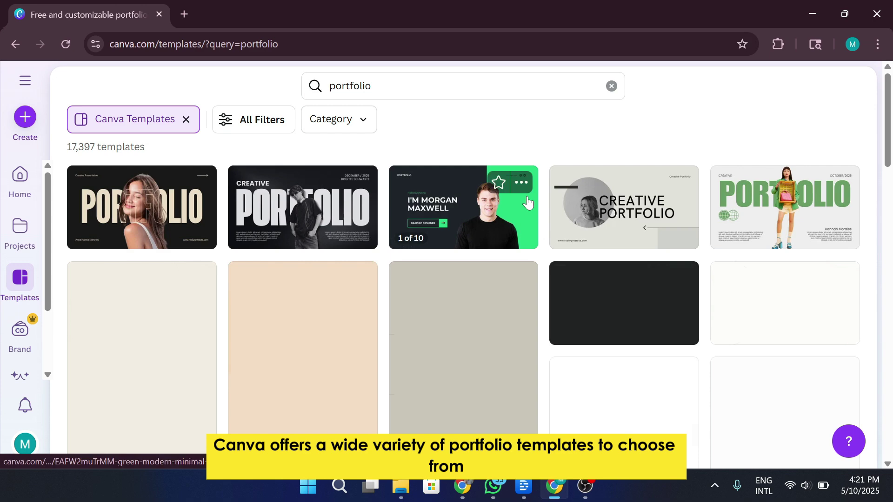
scroll(790, 233, down, 2)
scroll(799, 250, down, 3)
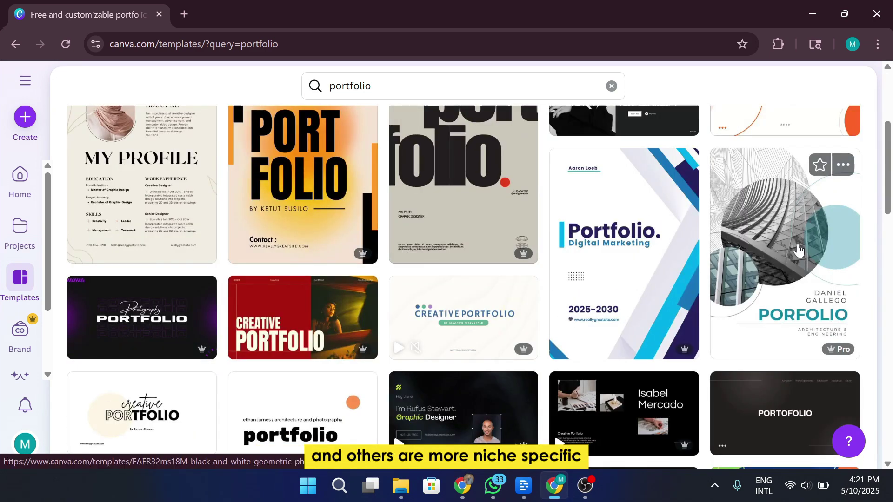
scroll(798, 251, down, 2)
scroll(797, 250, down, 2)
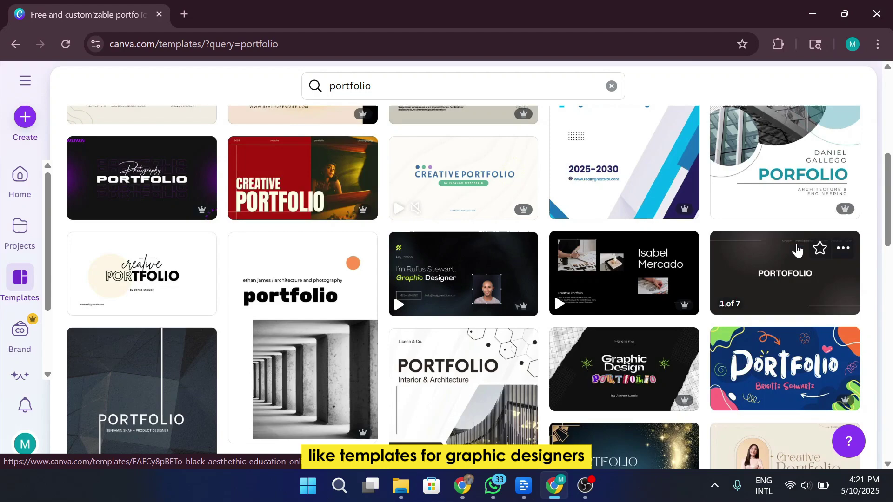
scroll(797, 250, down, 2)
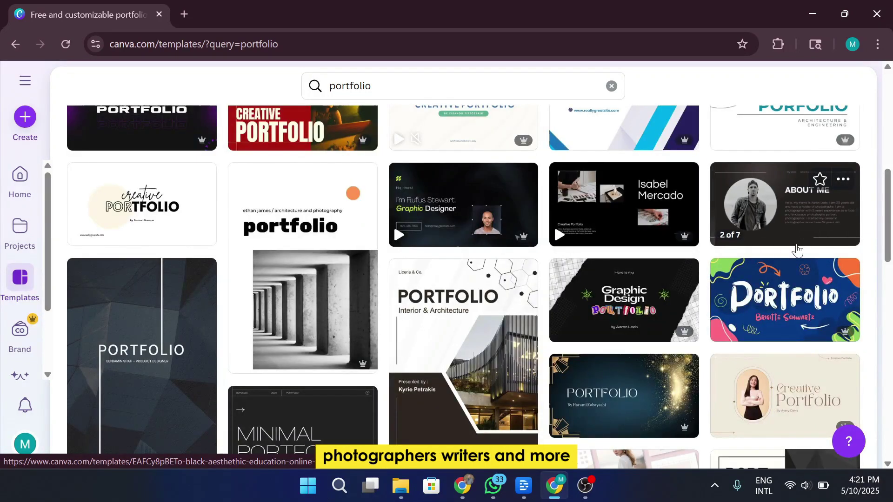
scroll(798, 251, down, 2)
scroll(798, 251, down, 4)
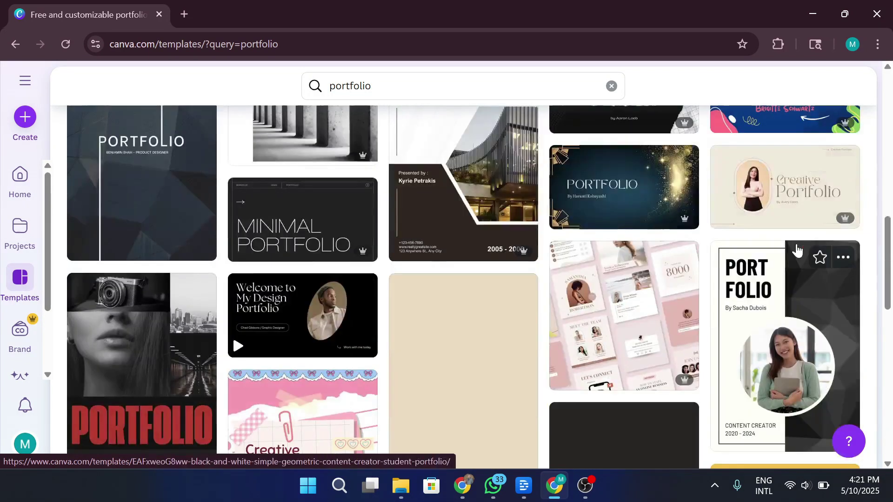
scroll(797, 250, down, 2)
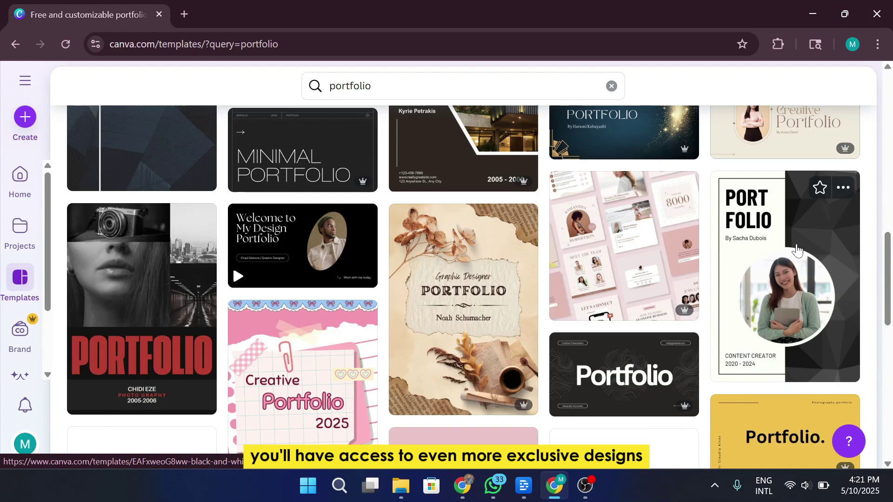
scroll(797, 250, up, 3)
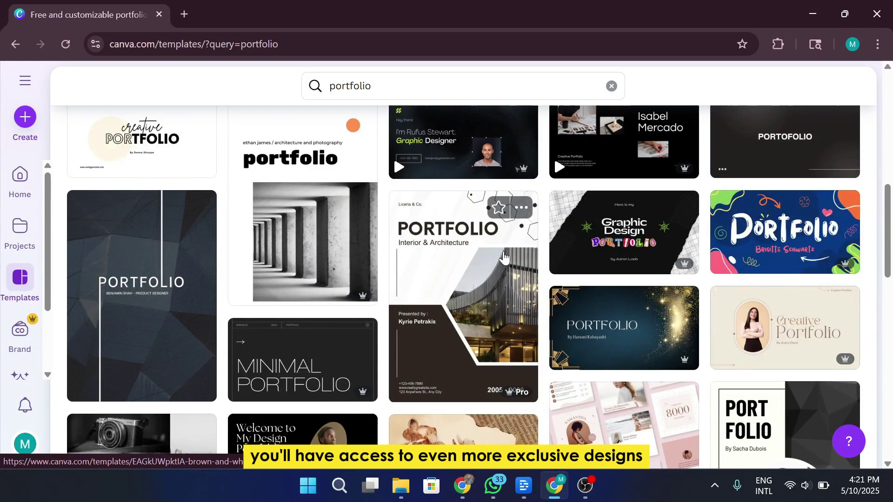
click(508, 254)
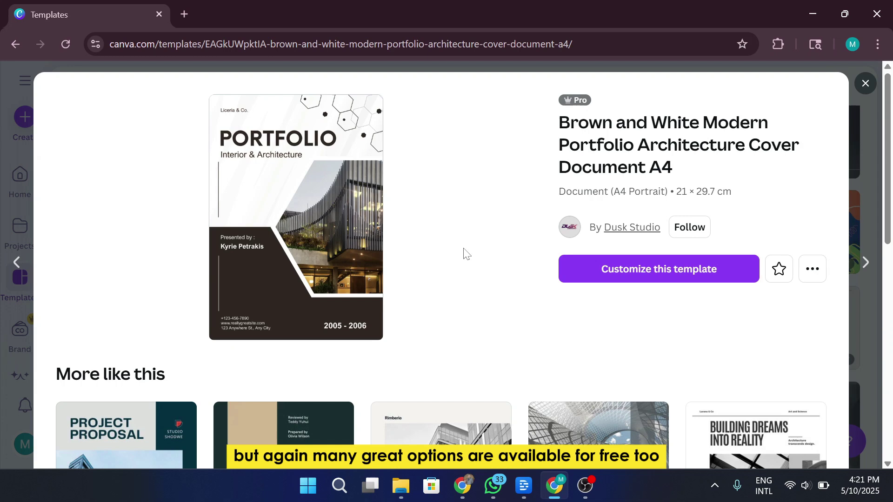
scroll(395, 293, down, 2)
scroll(433, 300, up, 2)
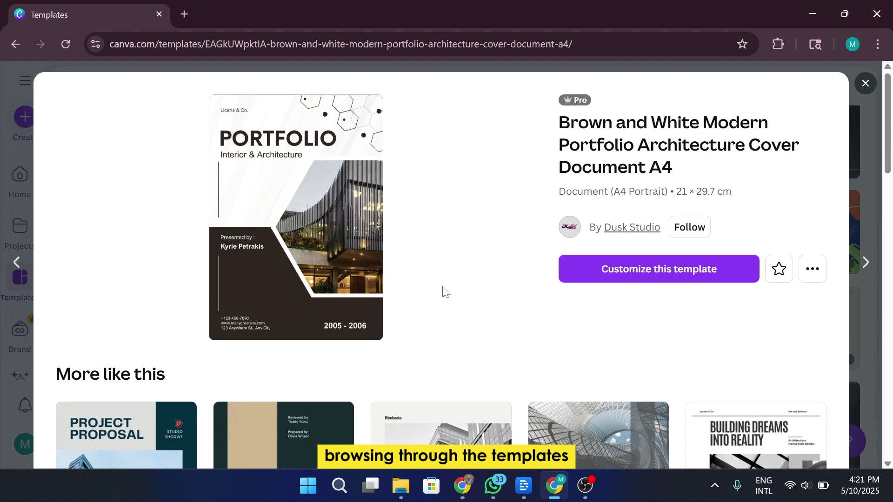
scroll(453, 279, down, 2)
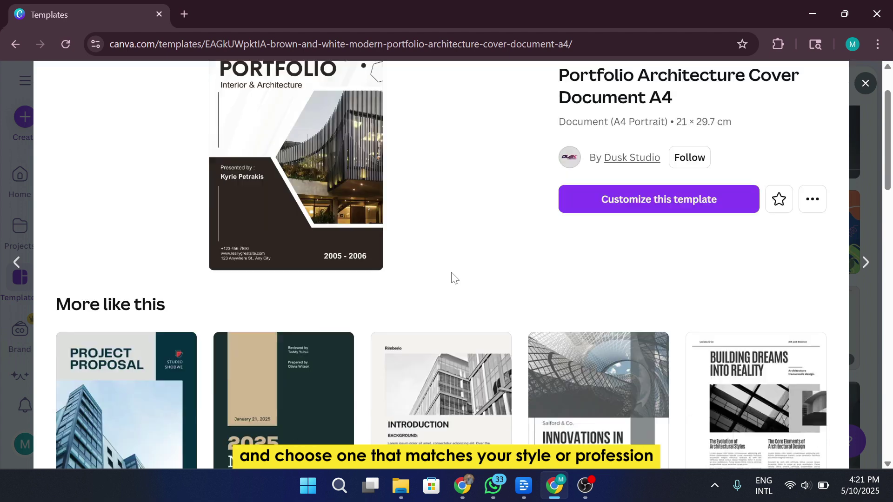
scroll(453, 279, up, 2)
scroll(452, 279, down, 3)
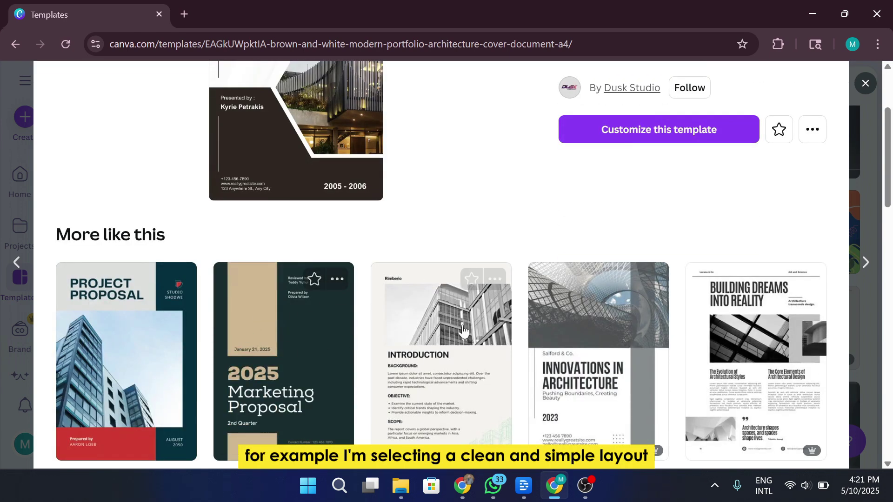
scroll(572, 210, up, 3)
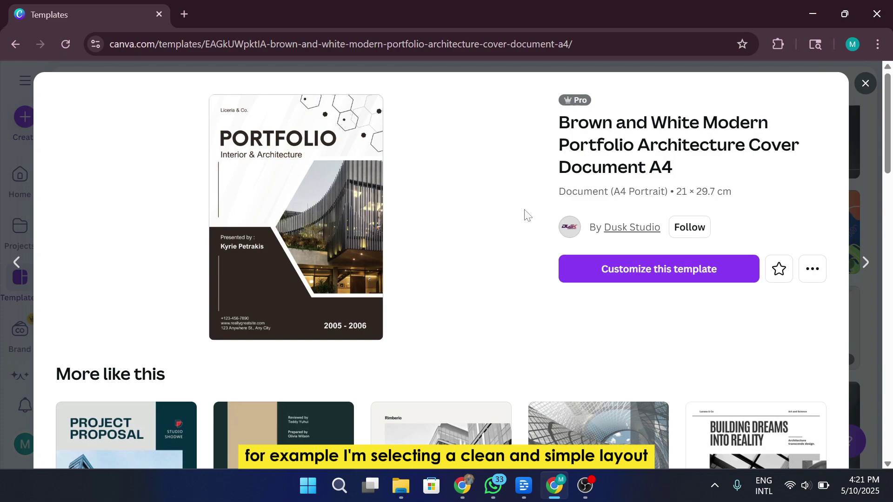
Step: Open the Black Beige Minimalist Photography Portfolio Cover Page template from the results
click(862, 87)
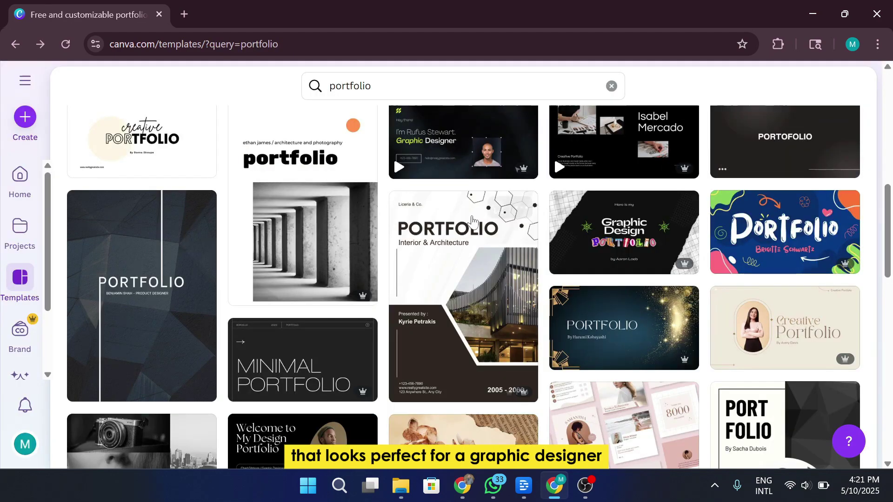
scroll(465, 288, down, 6)
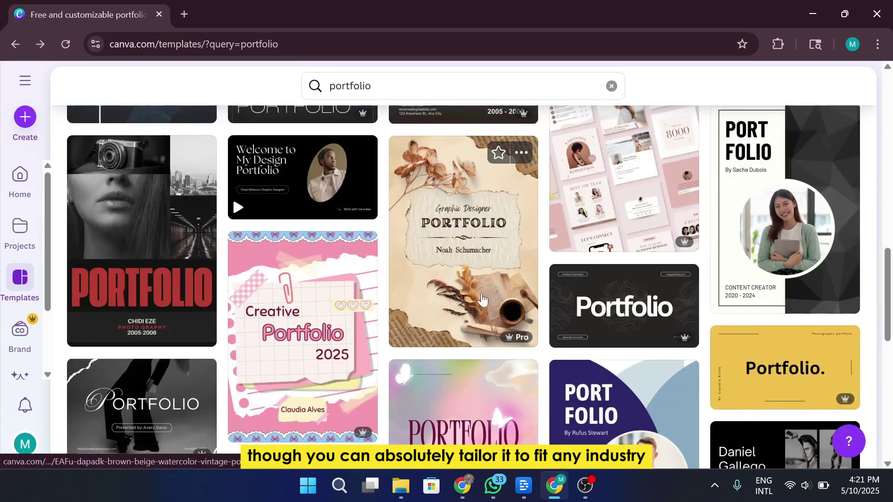
scroll(473, 307, down, 6)
scroll(474, 268, down, 2)
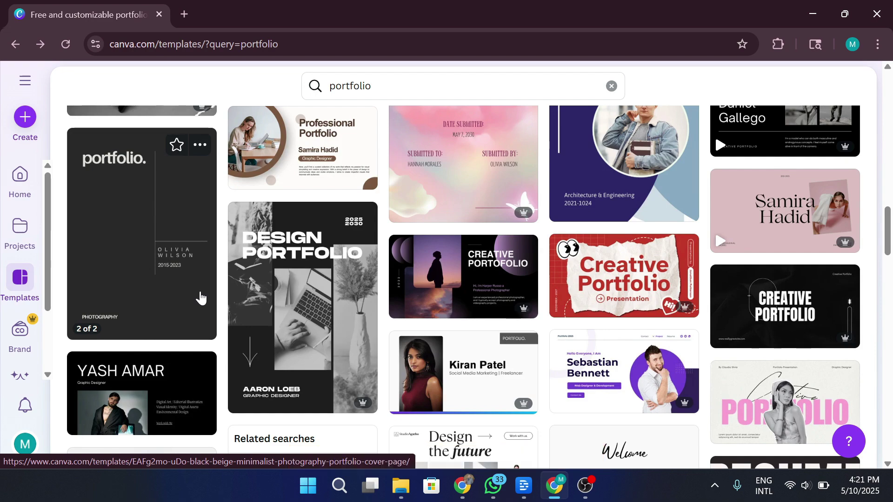
click(200, 298)
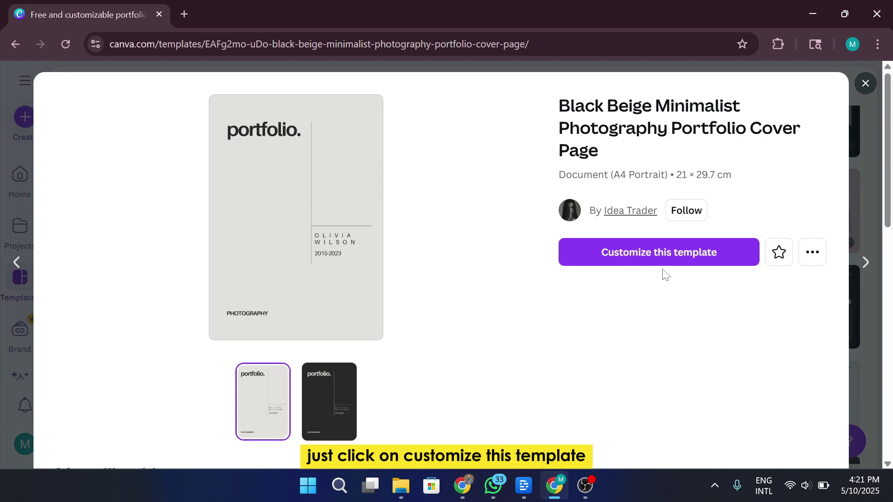
Step: Customize the Black Beige Minimalist template to open it as a two-page design
click(695, 258)
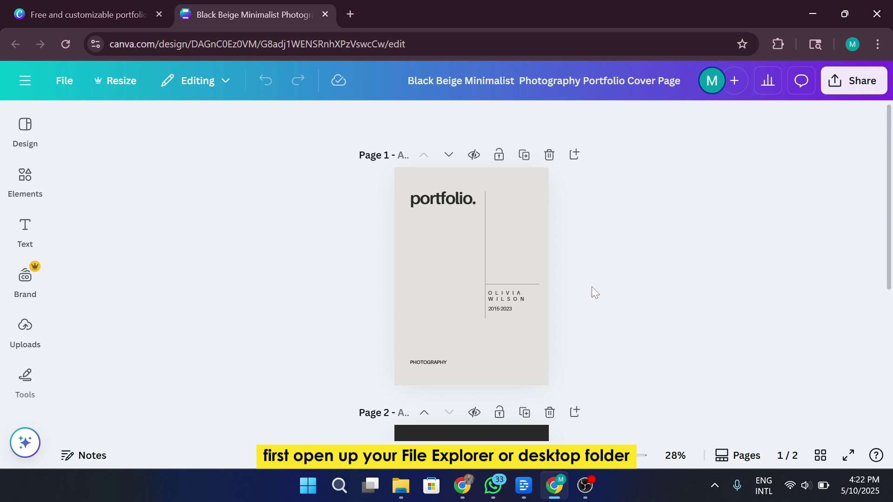
Step: Create and open a new 'portfolio' folder under D:\wrok in File Explorer
click(401, 486)
key(ctrl+shift+n)
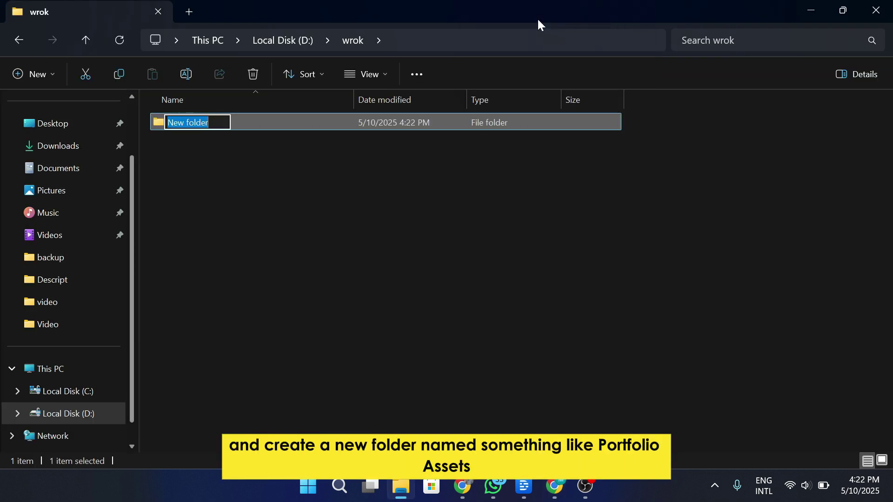
text(portfolio)
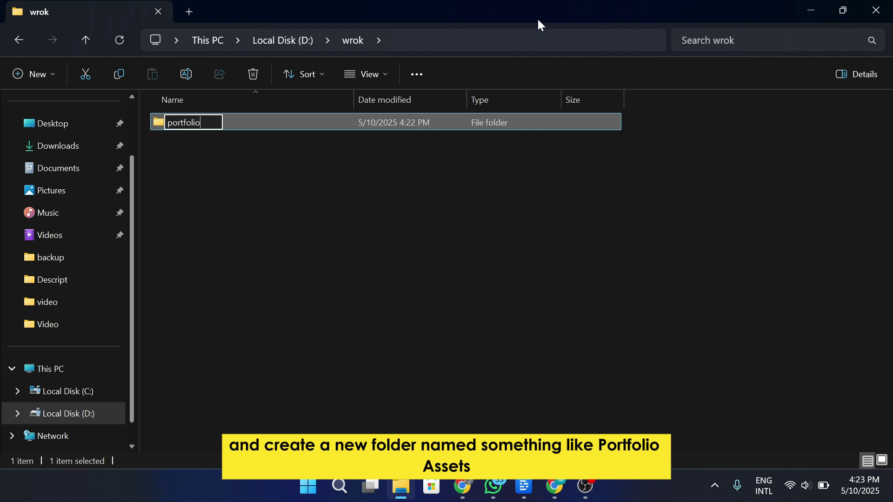
key(Return)
key(Return)
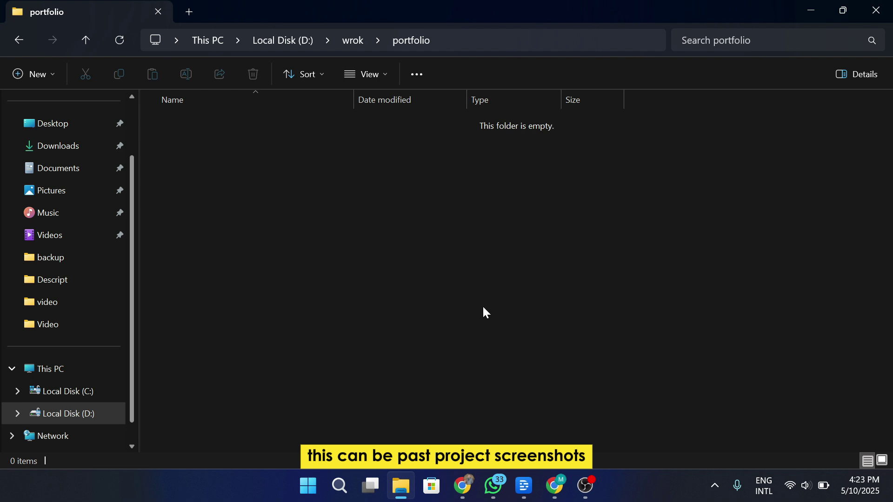
Step: Replace the cover's PHOTOGRAPHY line with 'MARKETING EXPERTISE 2023'
click(820, 7)
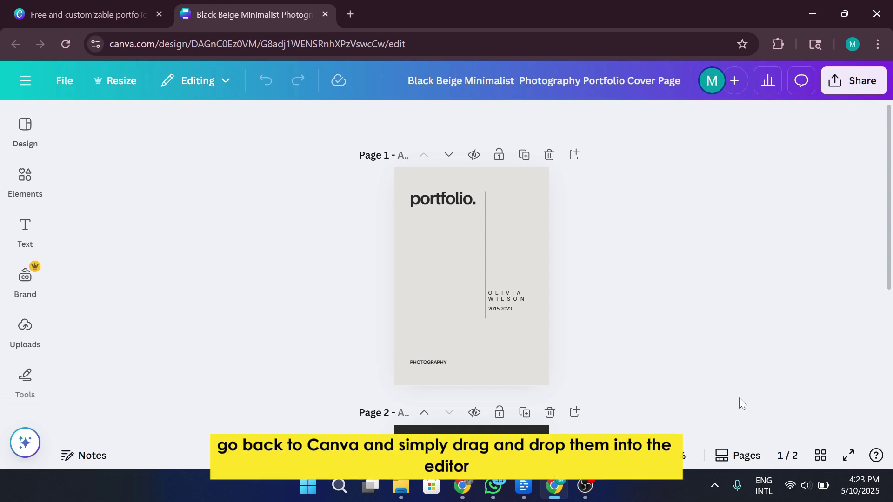
click(625, 455)
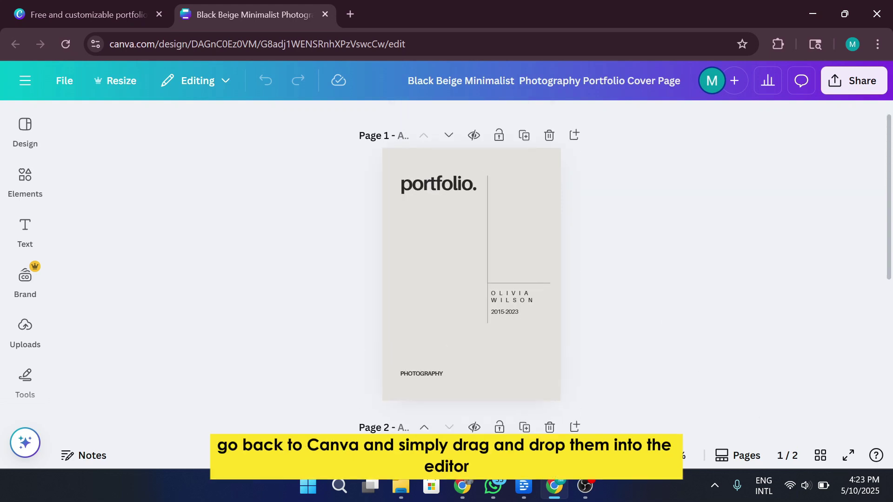
drag(551, 456, 563, 454)
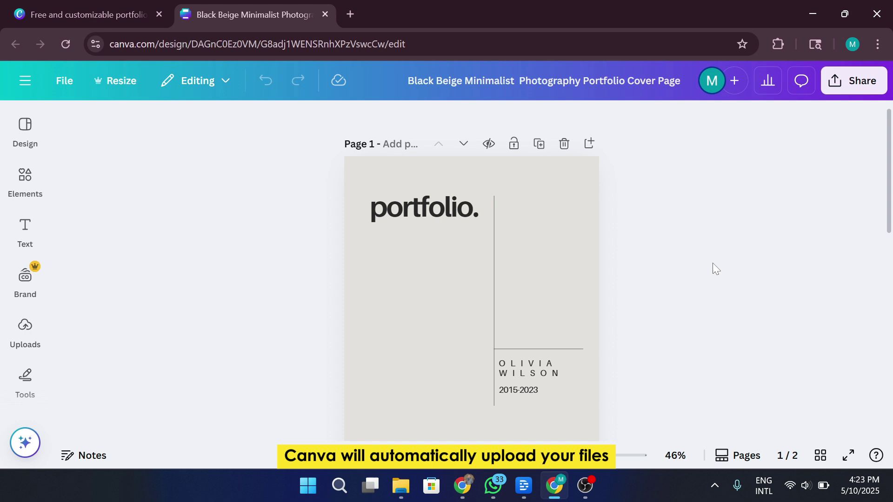
scroll(713, 263, down, 2)
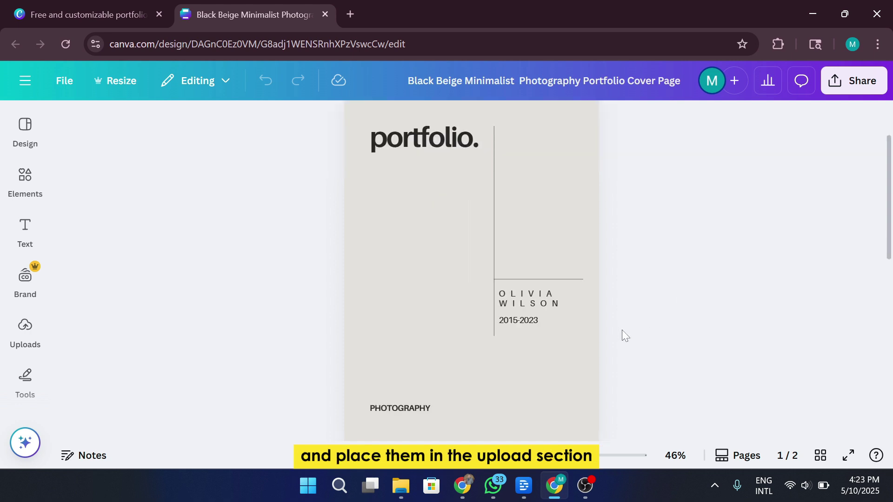
drag(562, 456, 555, 456)
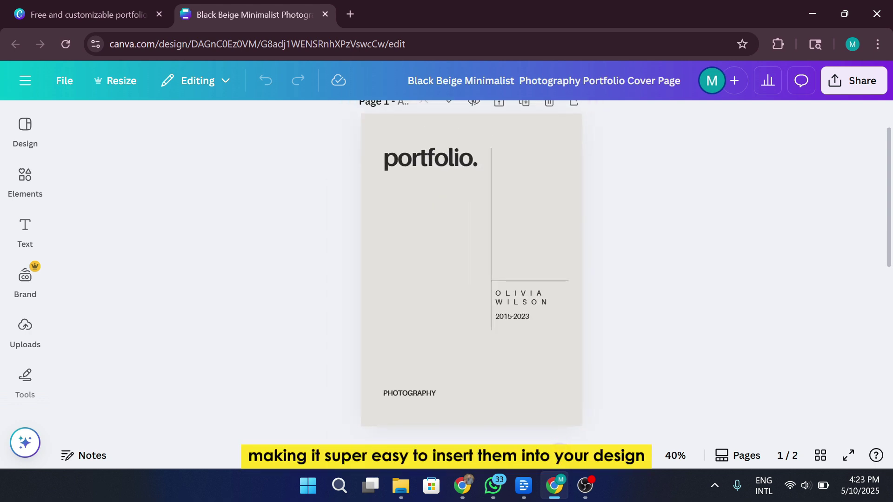
click(416, 399)
double_click(417, 394)
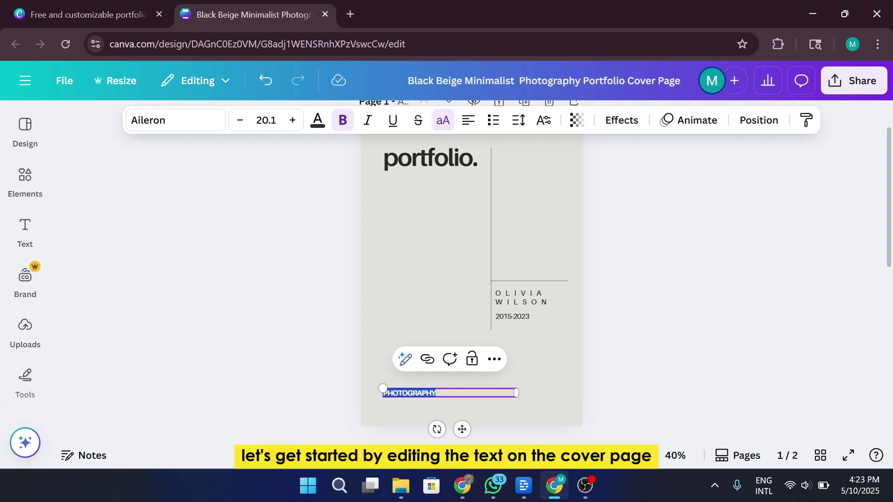
key(BackSpace)
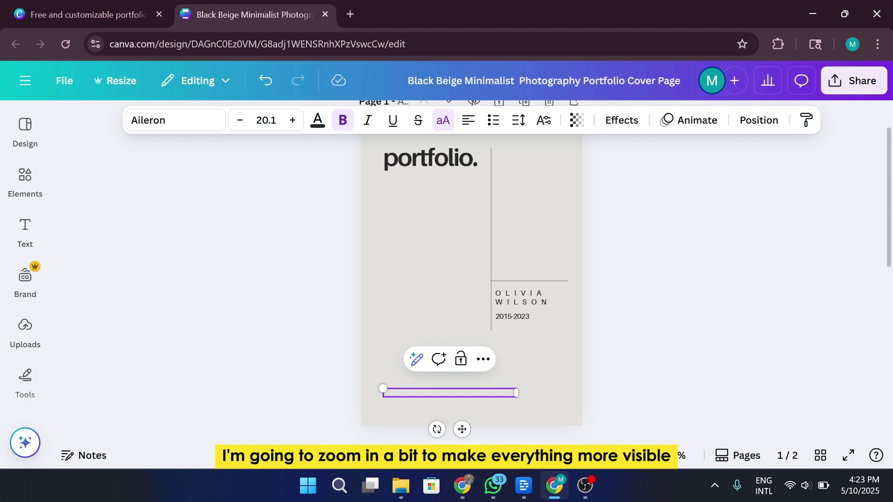
text(MARKETI)
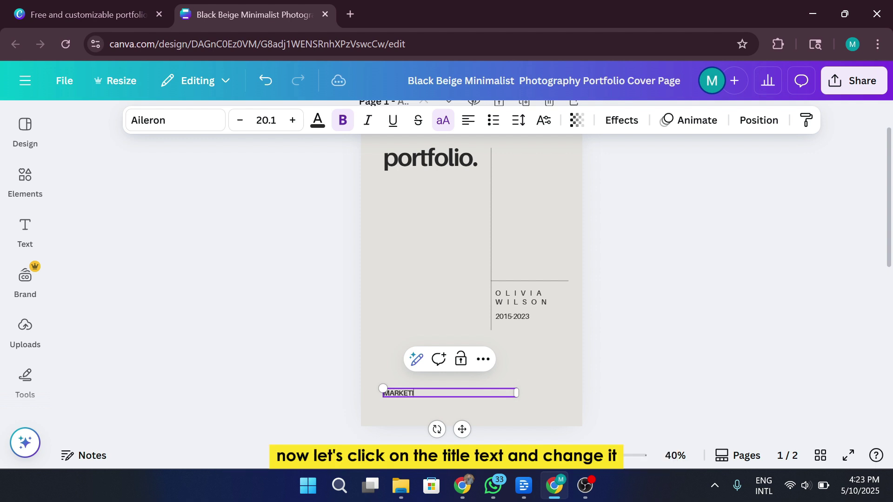
text(NG EX)
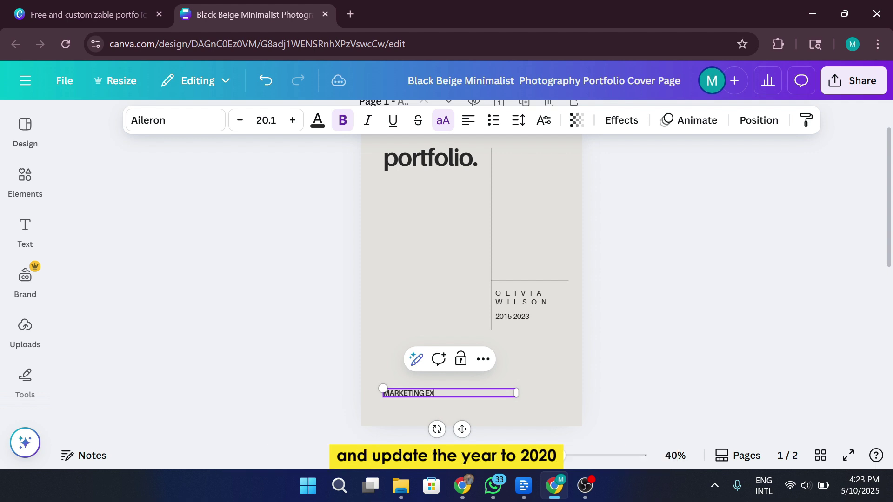
text(PERTISE 2023)
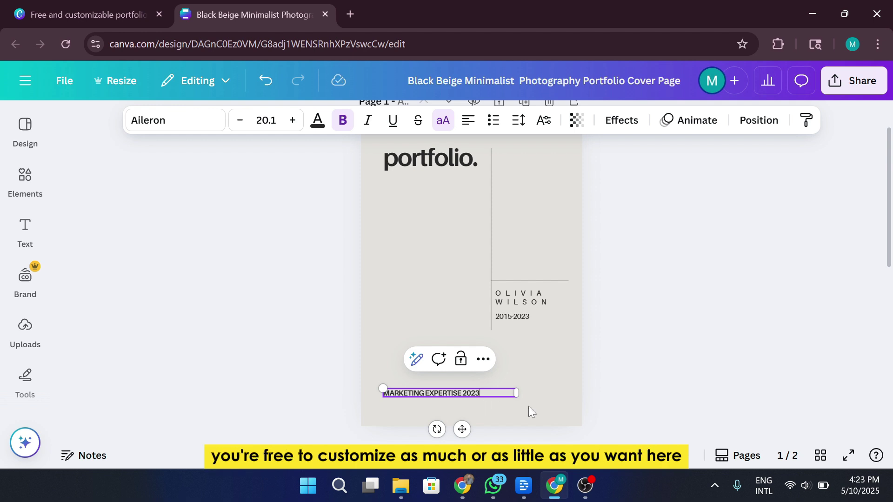
click(720, 356)
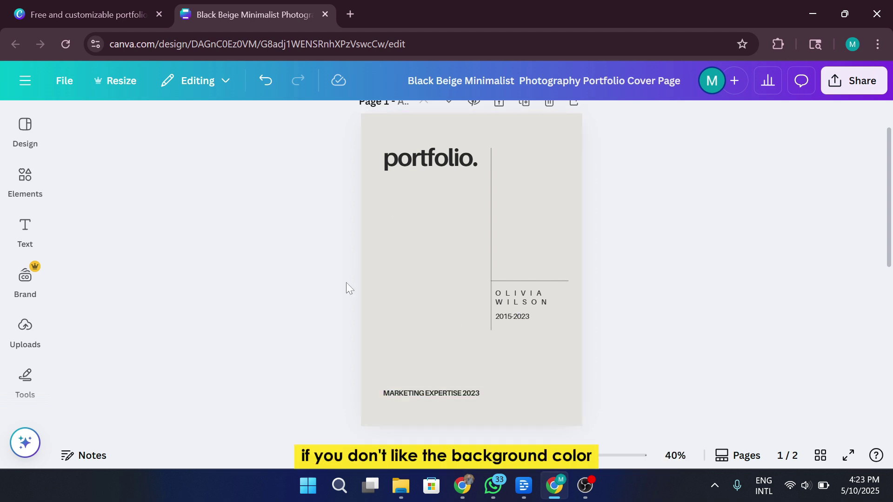
Step: Set the cover page background to Light blue (#38b6ff) and show the Elements library
click(435, 293)
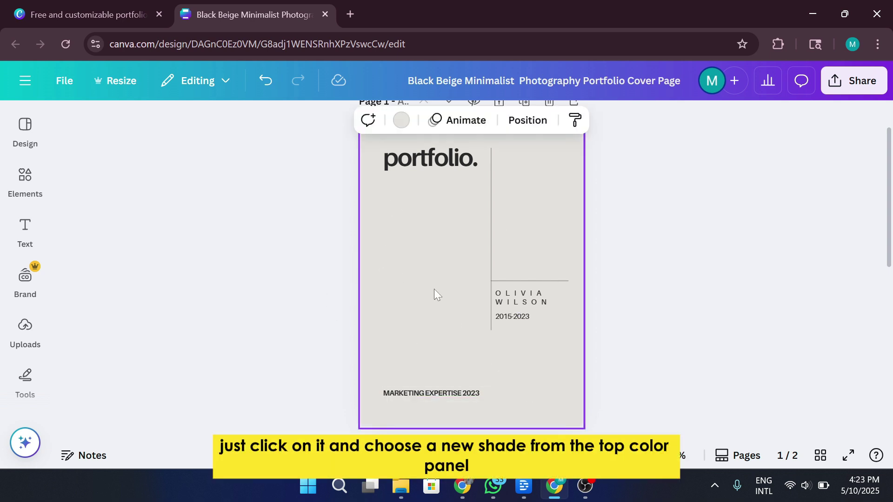
click(401, 120)
scroll(297, 203, down, 3)
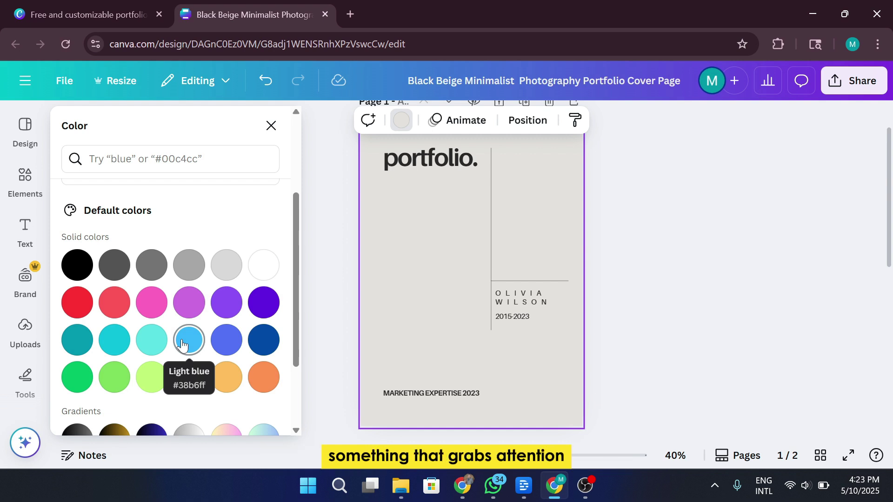
click(182, 345)
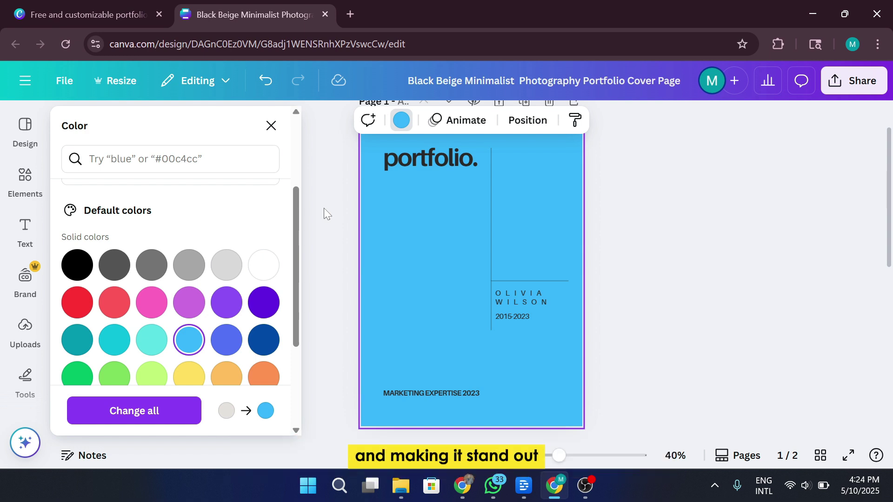
click(25, 177)
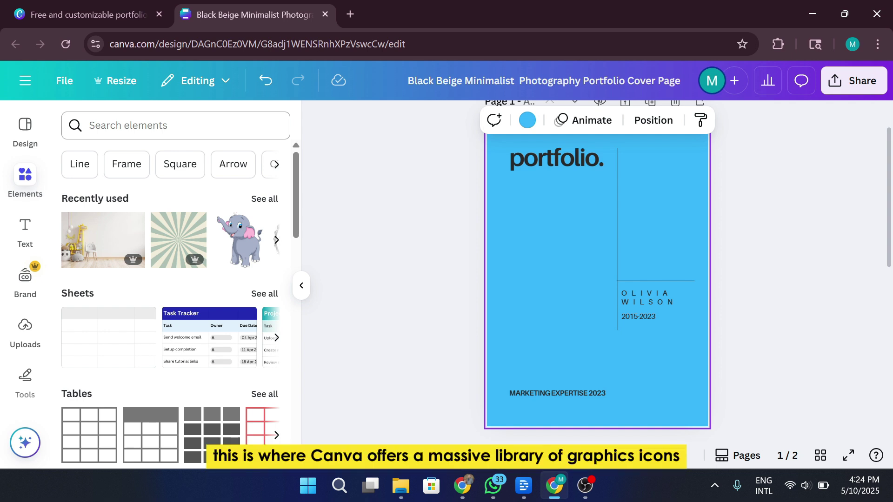
Step: Search Elements for 'HADN', filter to Graphics, and view the black open-hand icon's details
click(177, 125)
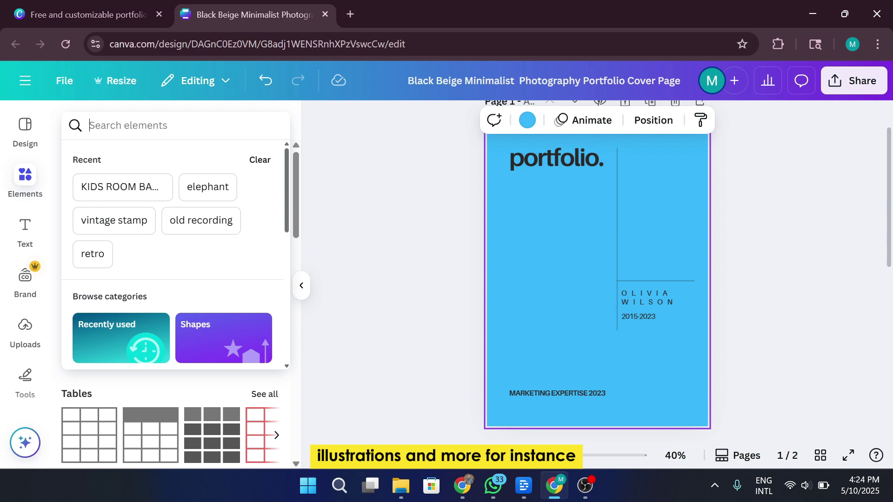
scroll(196, 186, down, 5)
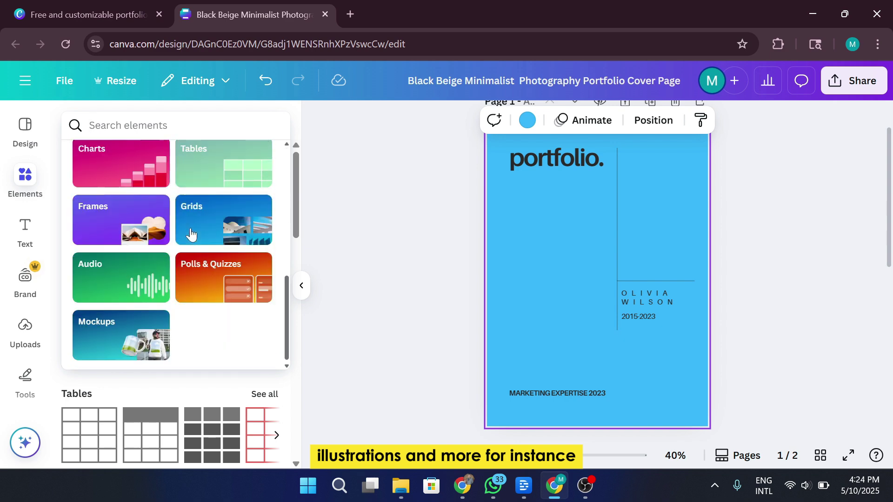
scroll(169, 144, up, 5)
key(Escape)
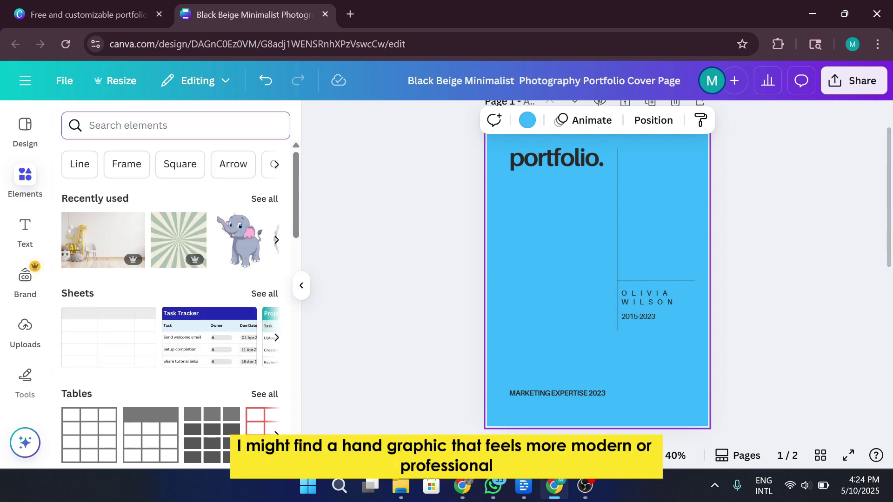
text(HADN)
key(Return)
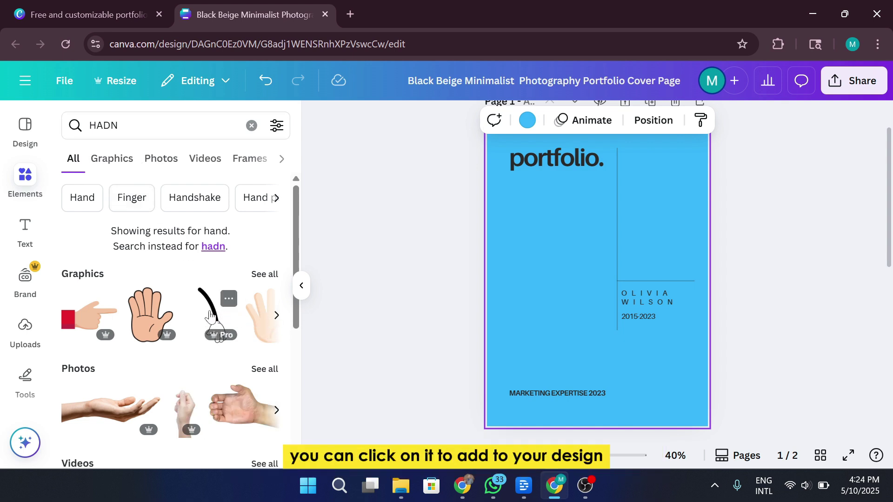
click(276, 315)
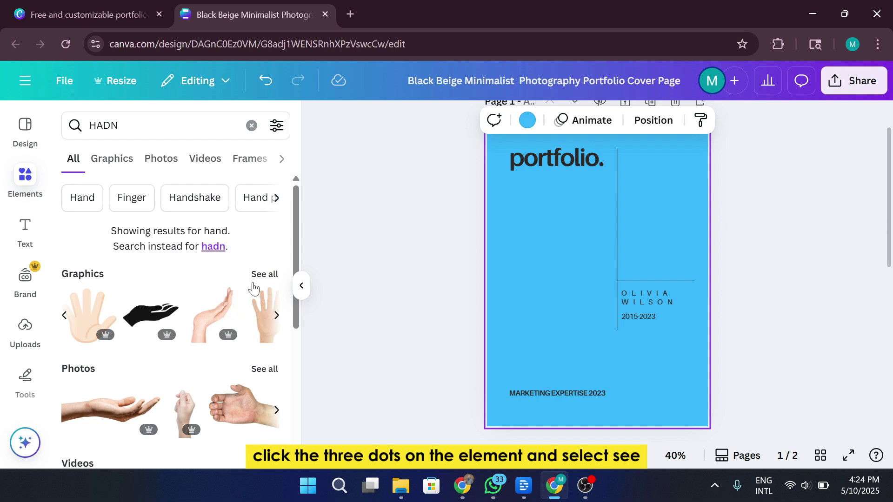
click(265, 273)
scroll(260, 269, down, 2)
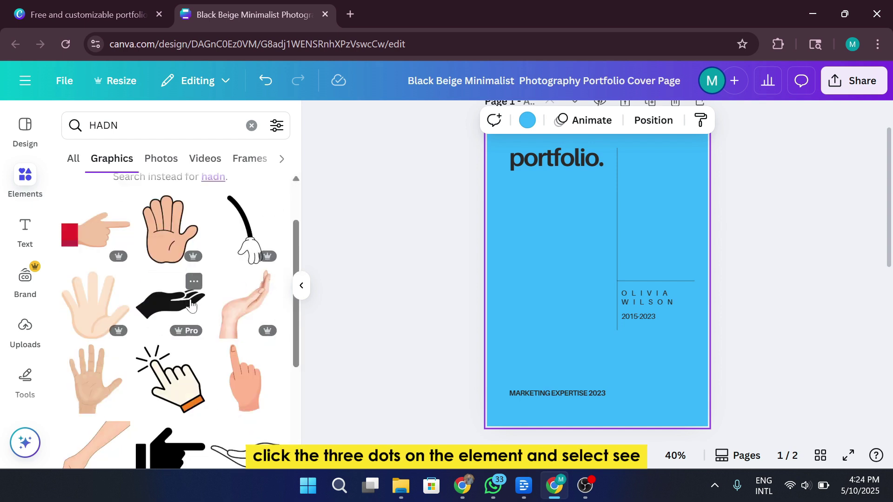
click(194, 281)
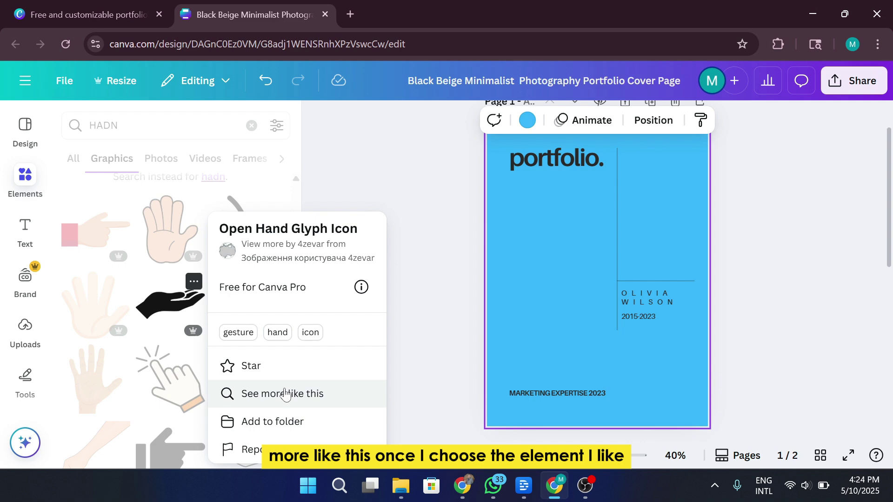
Step: Add the black hand graphic to the cover and move it under the 'portfolio.' title
click(389, 235)
click(169, 303)
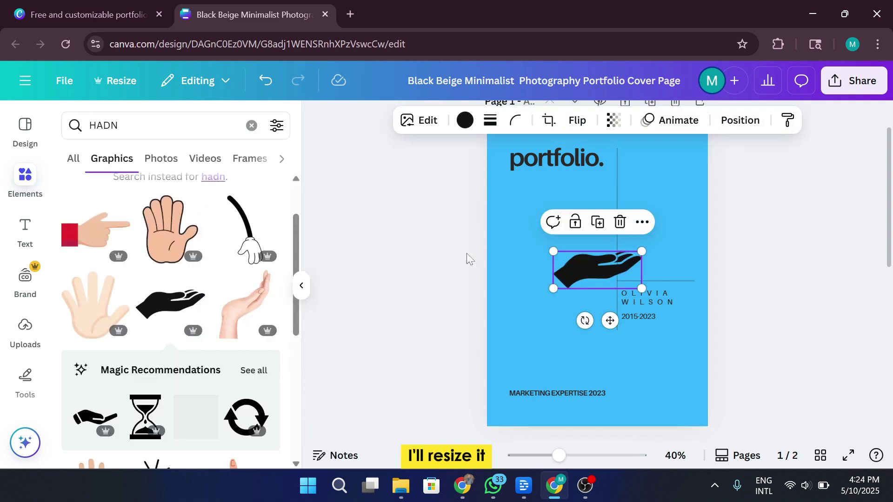
drag(550, 259, 514, 183)
double_click(564, 191)
click(661, 147)
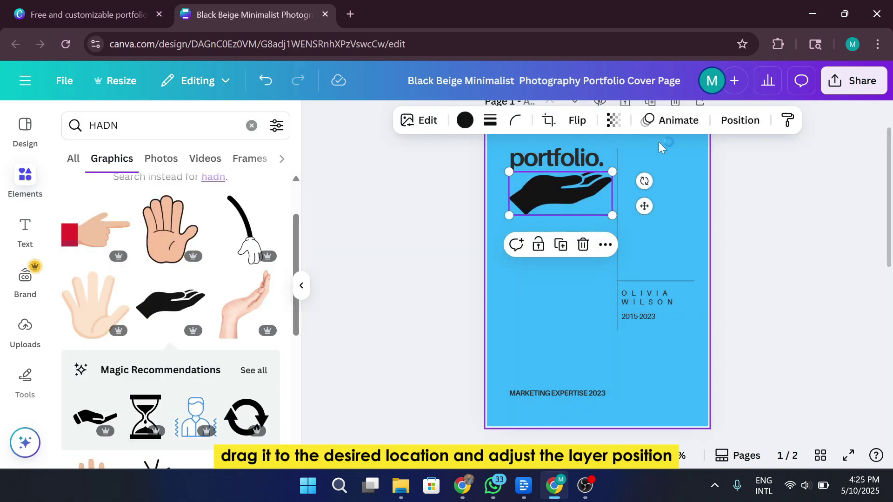
Step: Try overlapping the hand with the title, then undo so it sits just below
click(740, 120)
drag(574, 201, 564, 193)
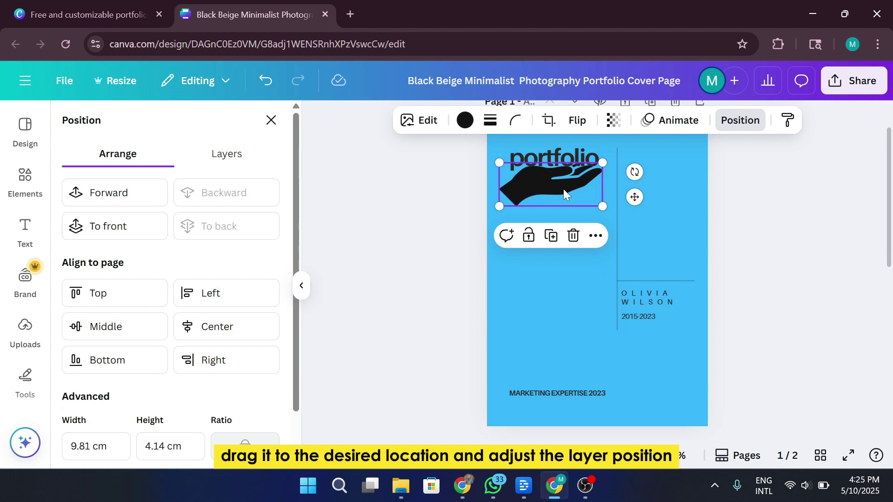
click(116, 226)
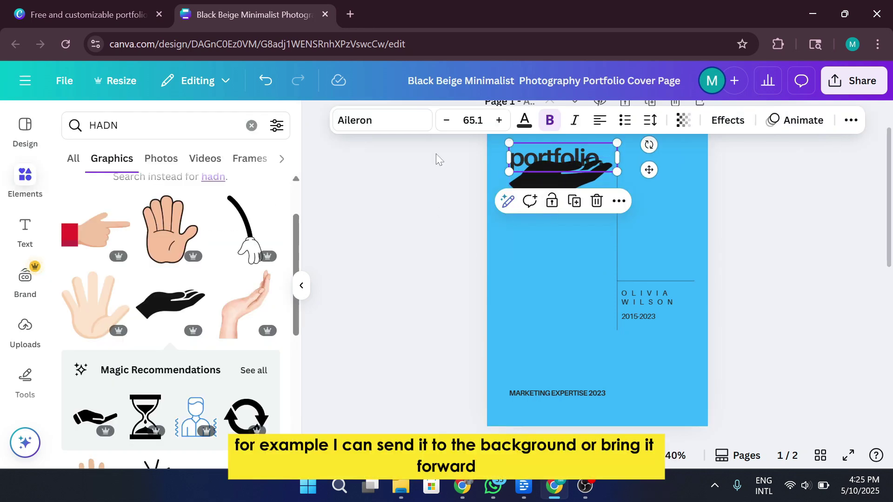
key(ctrl+z)
click(556, 191)
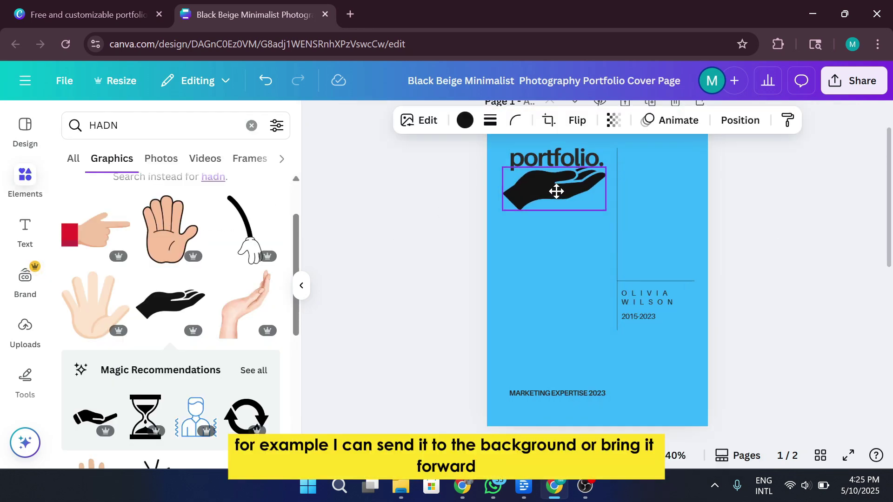
click(847, 240)
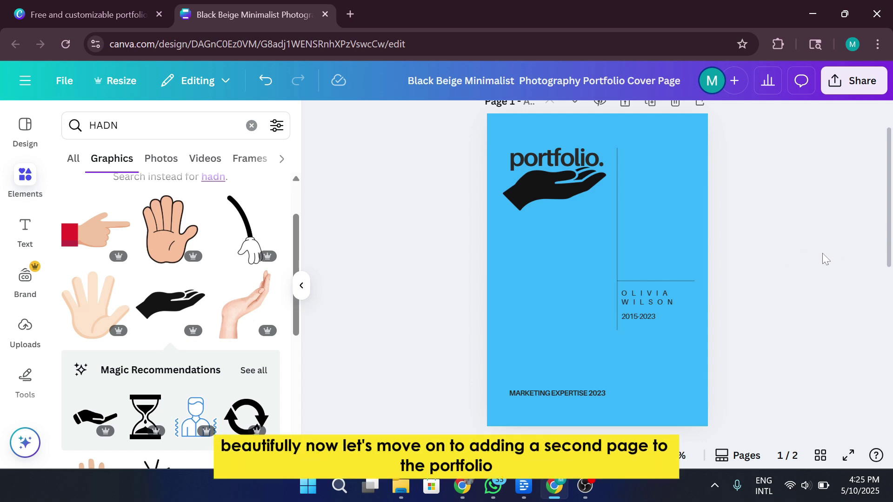
Step: Add a blank third page to the design
scroll(761, 278, down, 2)
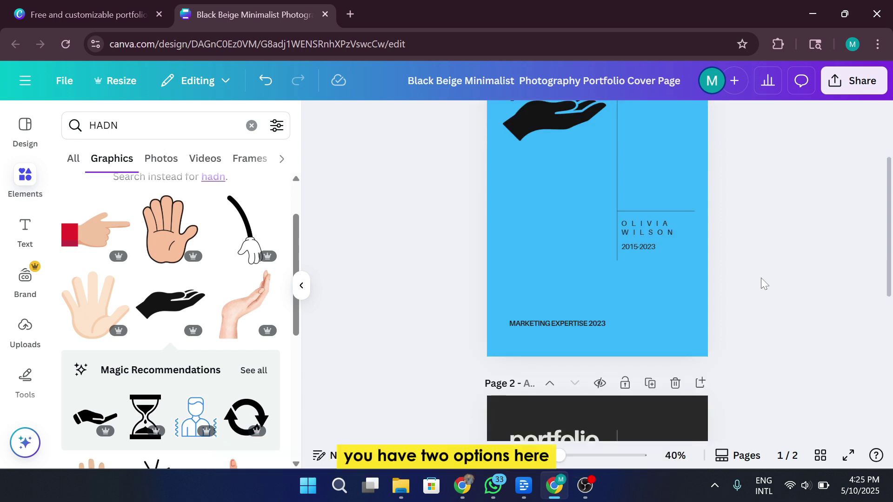
scroll(764, 283, down, 2)
scroll(761, 278, down, 7)
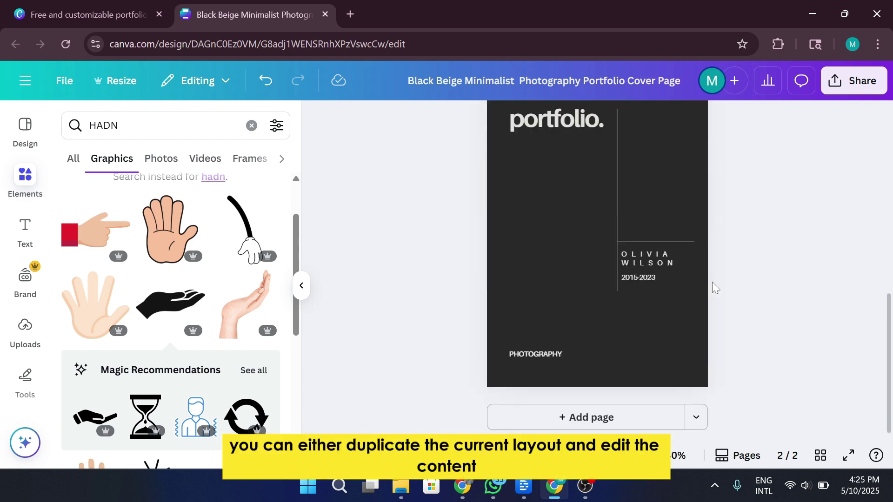
click(584, 425)
Step: Search the Design templates for 'portfoli'
click(35, 123)
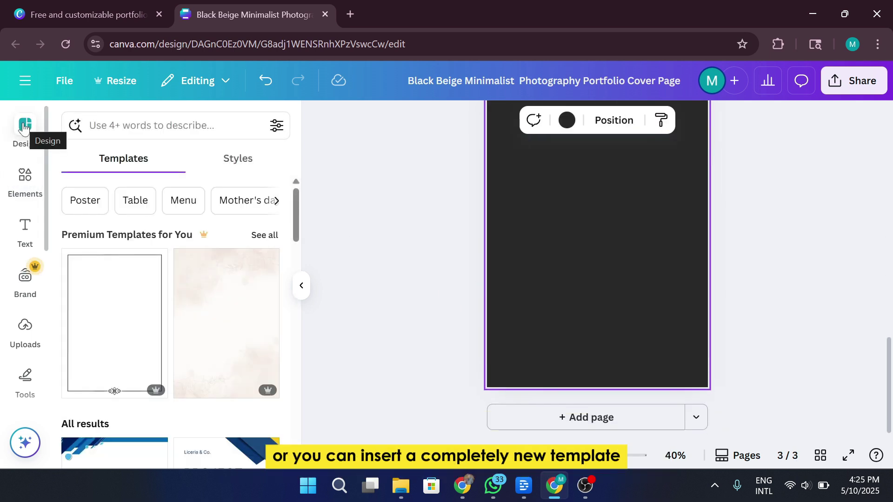
click(142, 160)
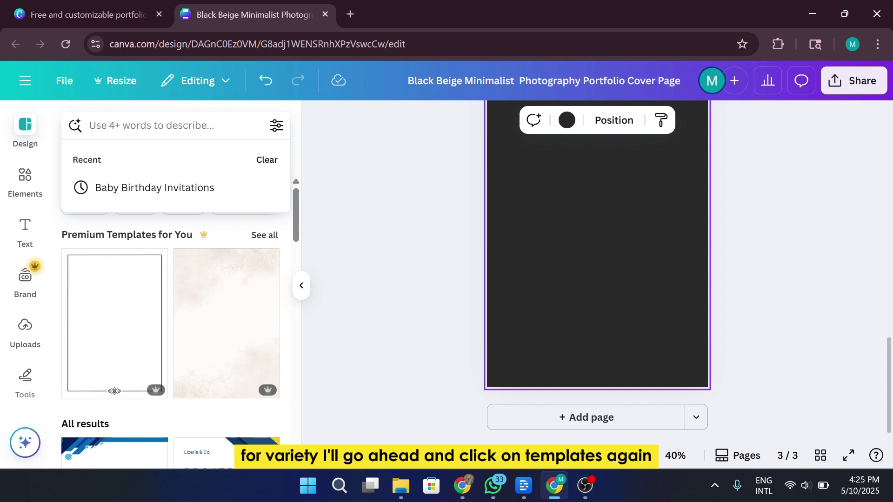
text(portfo)
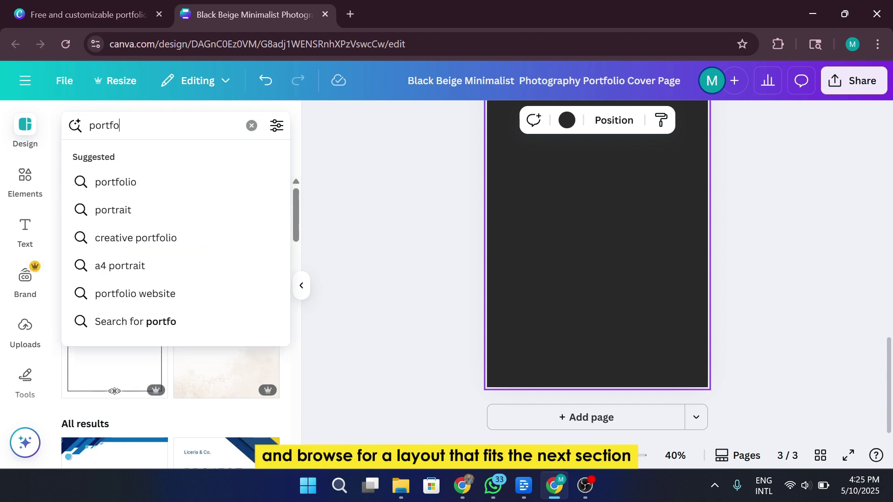
text(lio)
key(Return)
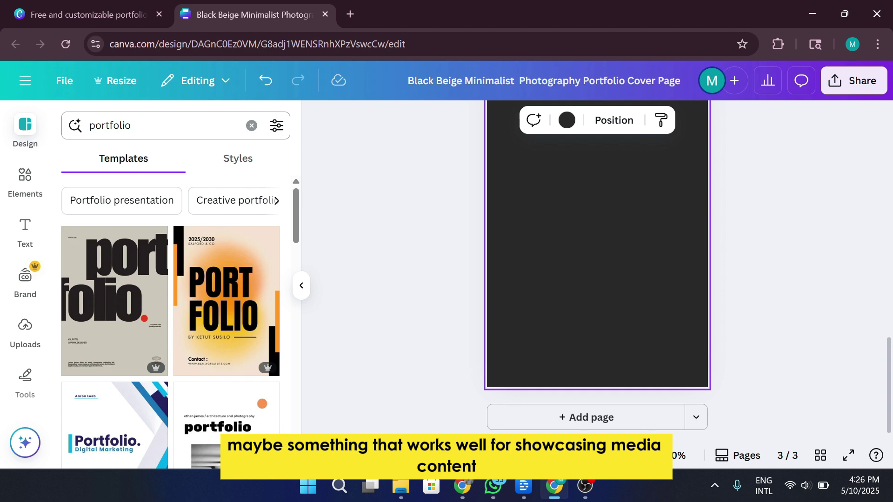
scroll(211, 266, down, 5)
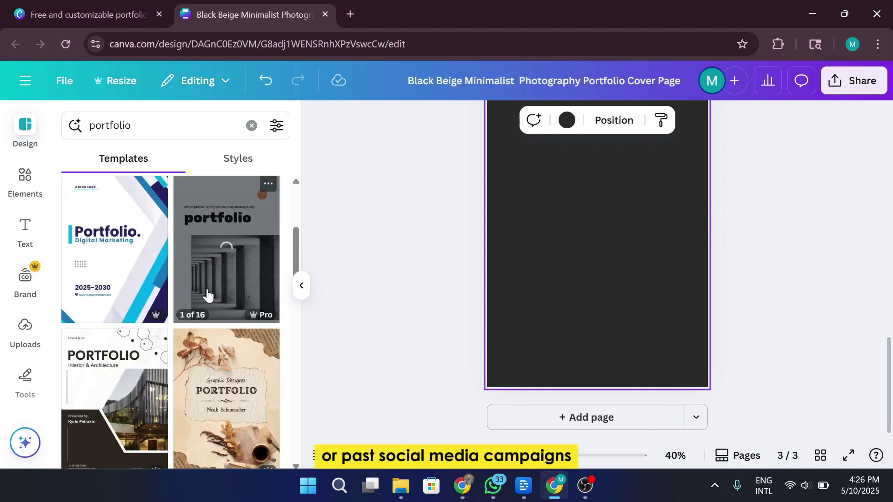
scroll(123, 210, up, 2)
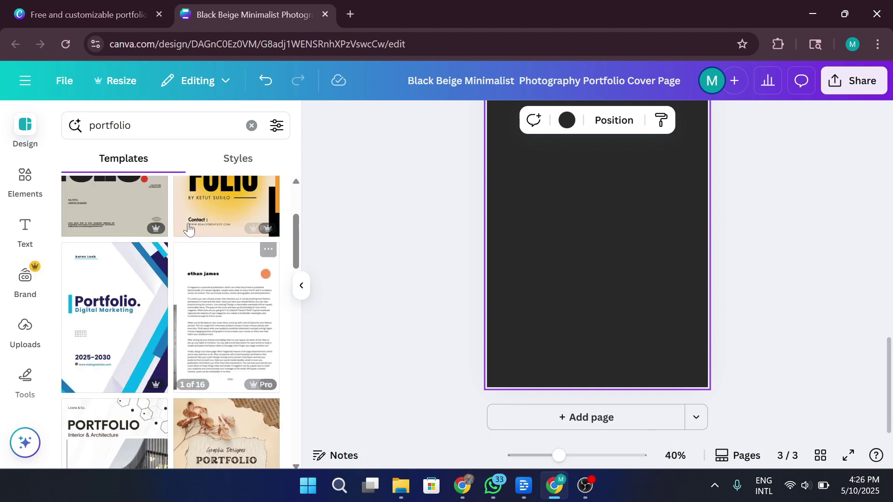
Step: Apply the beige portfolio template to page 3 and change 'port' to 'media'
drag(123, 211, 577, 233)
scroll(794, 278, down, 3)
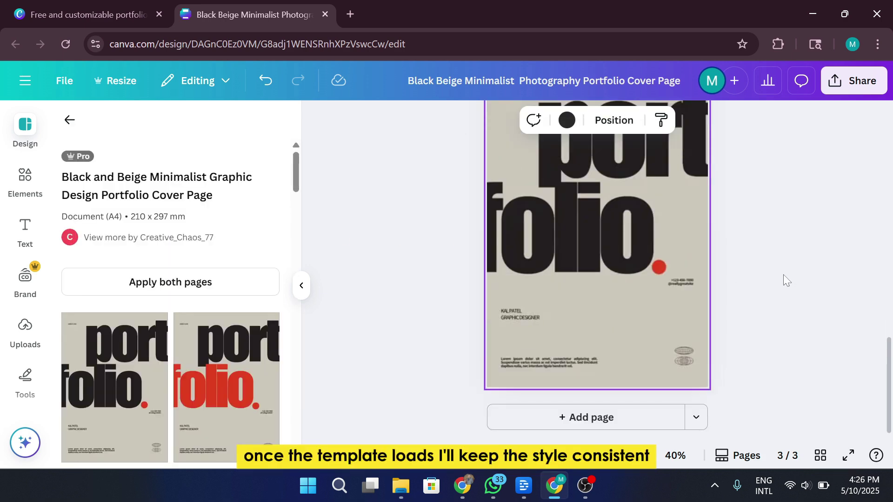
scroll(768, 274, up, 1)
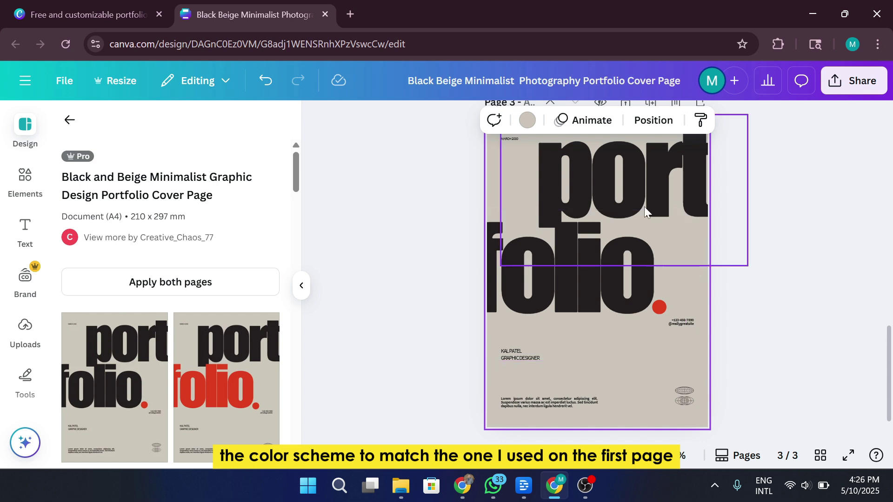
double_click(638, 191)
text(media)
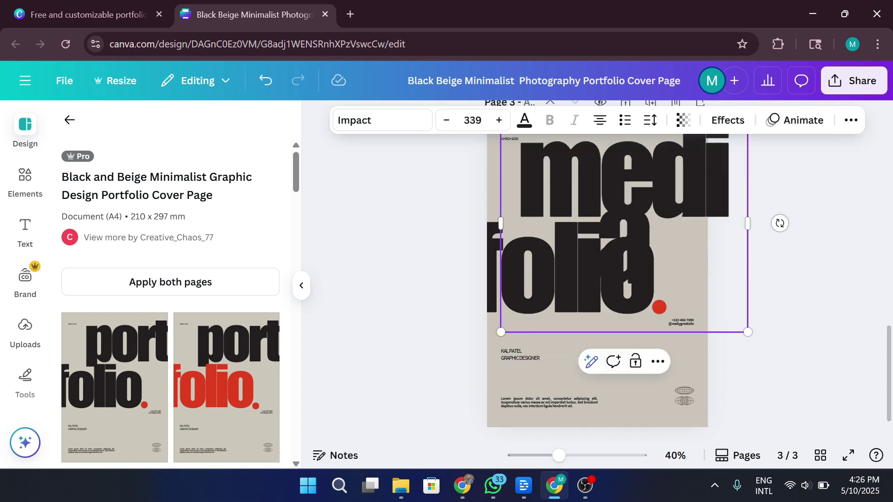
drag(748, 190, 807, 190)
drag(657, 177, 707, 177)
drag(808, 189, 724, 201)
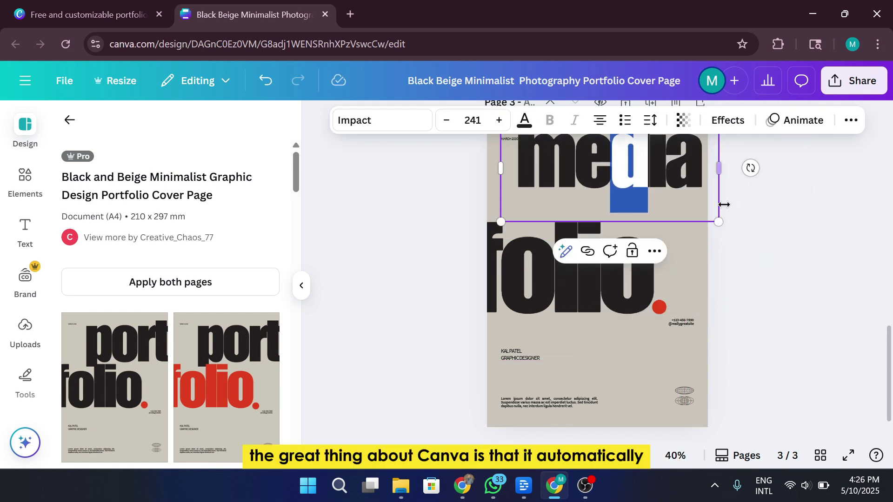
scroll(721, 256, up, 3)
scroll(719, 313, down, 3)
Step: Replace 'folio' with 'posts', resized and rotated 90° to read vertically
double_click(606, 293)
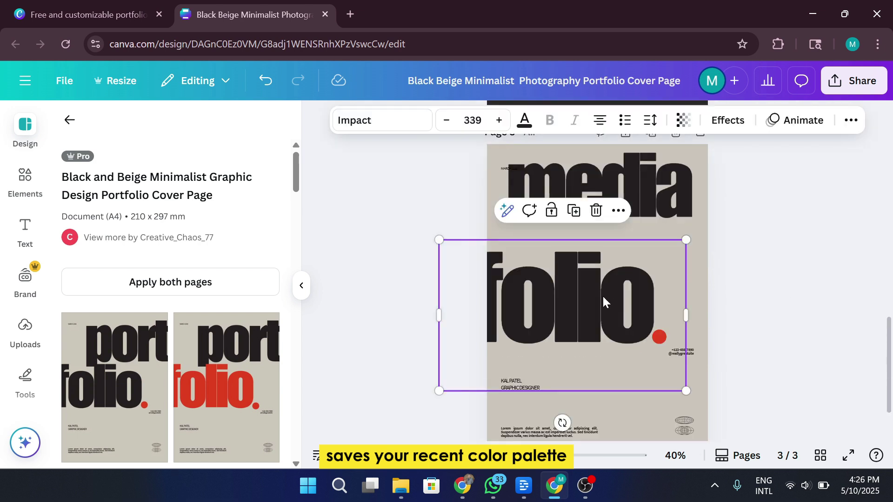
text(posts)
drag(688, 313, 644, 312)
drag(643, 349, 683, 348)
drag(683, 241, 584, 301)
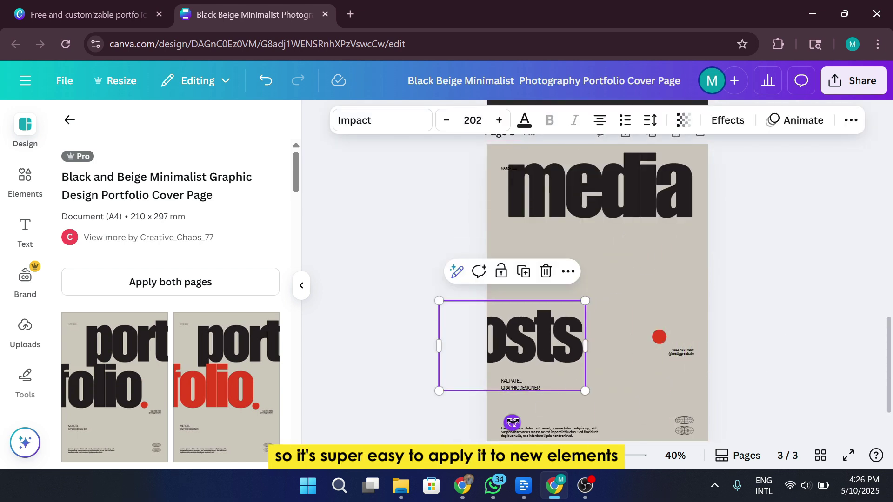
drag(512, 420, 589, 346)
click(741, 325)
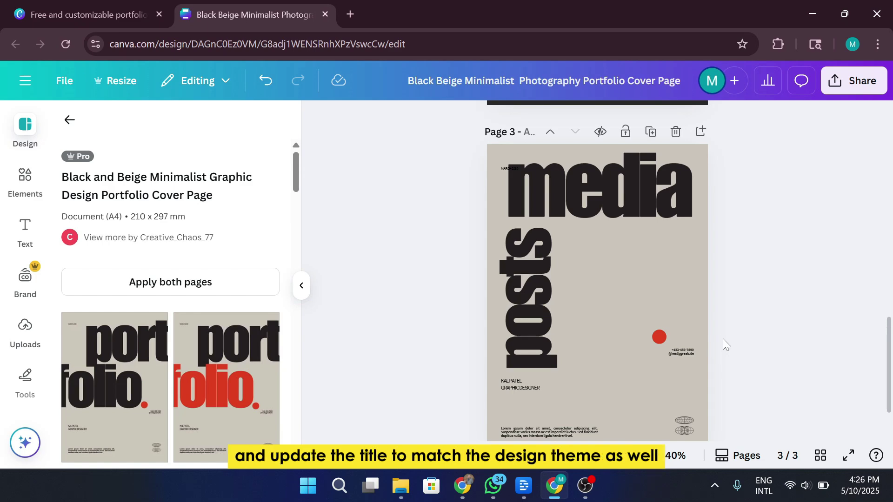
Step: Give the third page the cover's light blue background
click(655, 355)
click(527, 120)
click(77, 262)
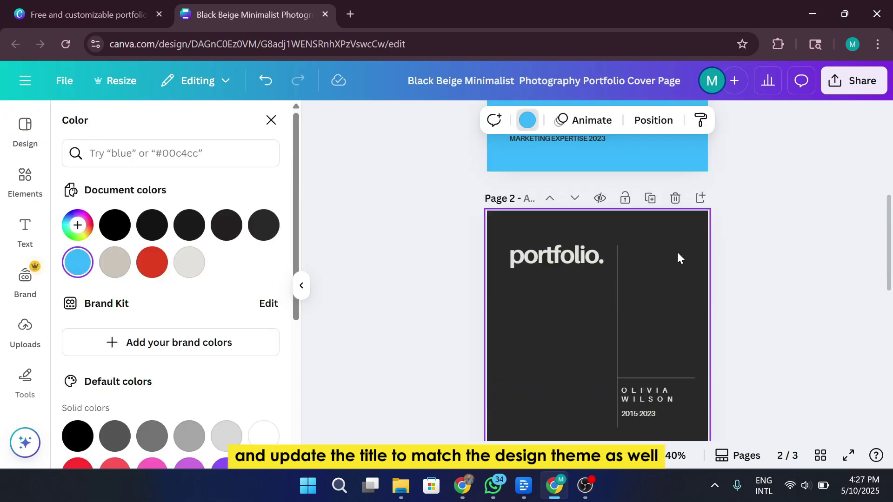
Step: Close the colour choices and add a blank fourth page with Ctrl+Enter
click(765, 266)
scroll(765, 266, down, 1)
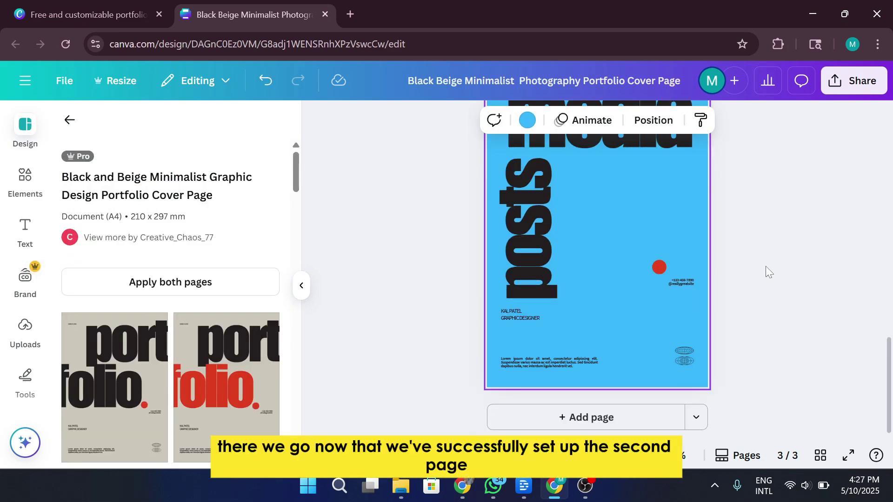
scroll(766, 266, up, 1)
scroll(790, 260, up, 1)
scroll(796, 274, down, 2)
key(ctrl+Return)
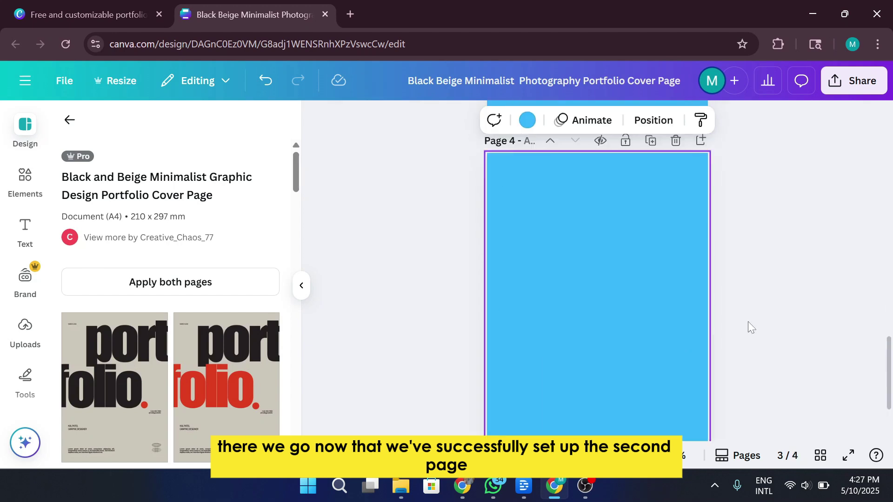
Step: Search Templates for 'portfolio', correcting the misspelled search text
click(69, 120)
click(140, 124)
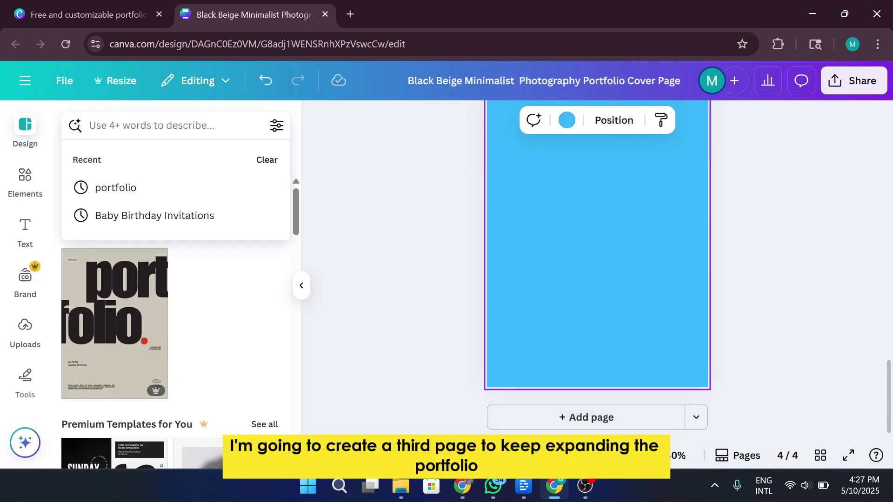
text(prtofolio)
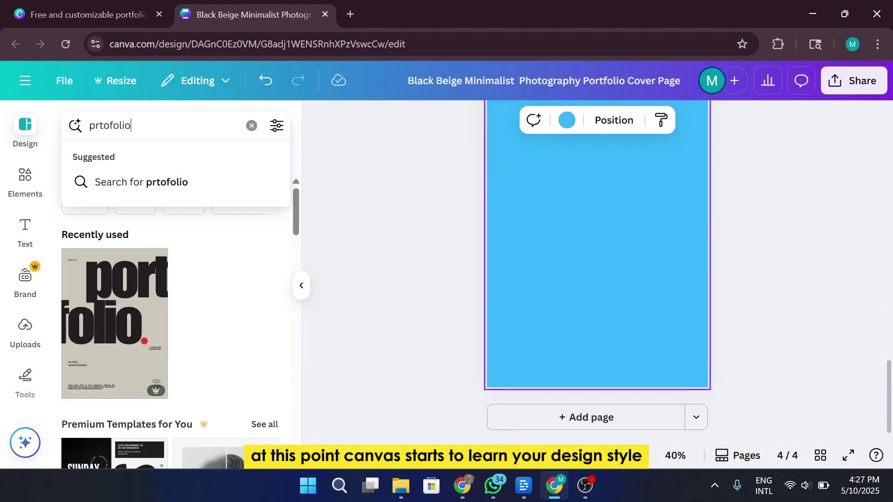
key(Return)
click(130, 126)
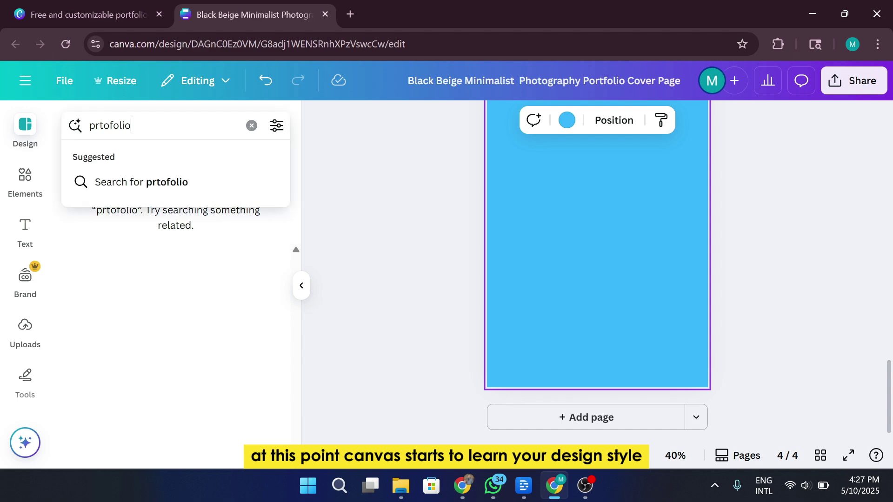
drag(95, 125, 109, 125)
text(ort)
key(Return)
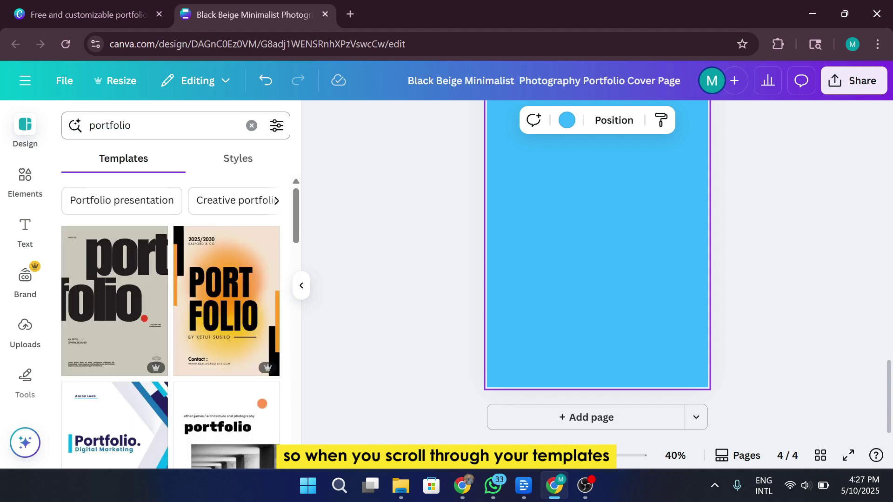
Step: Apply the Red Grunge Portfolio Cover A4 template to page 4
scroll(171, 303, down, 10)
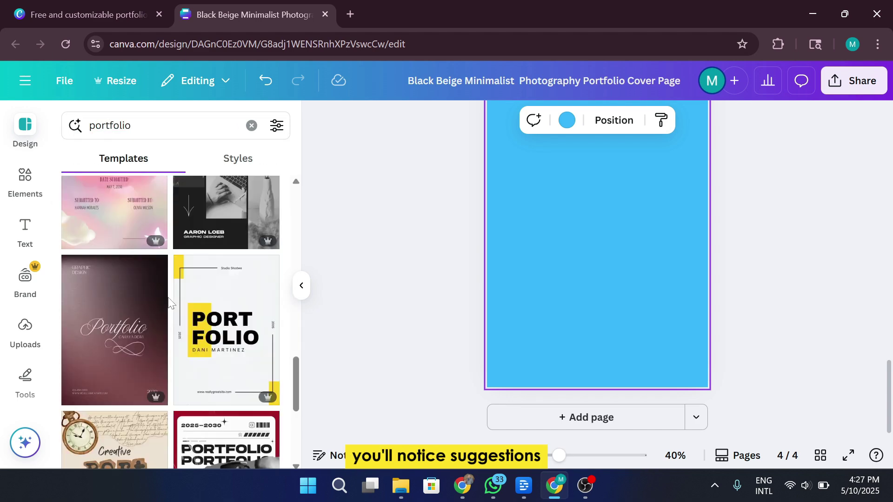
scroll(212, 268, down, 10)
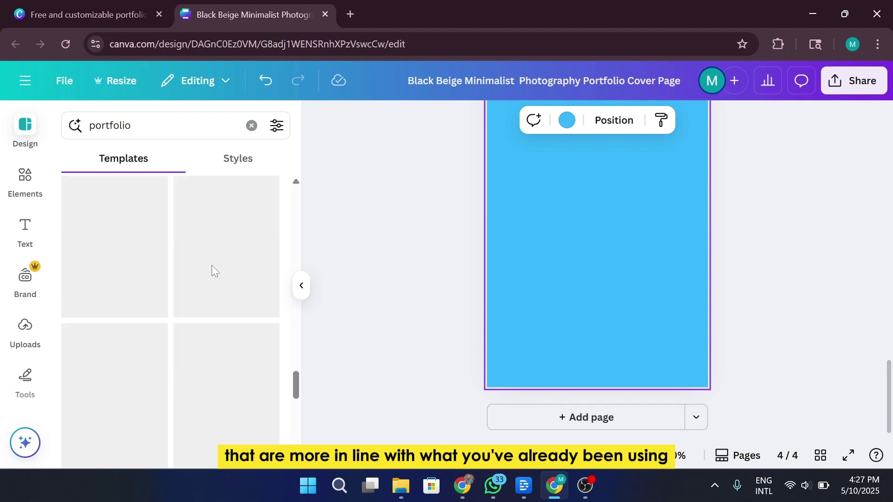
scroll(212, 270, down, 10)
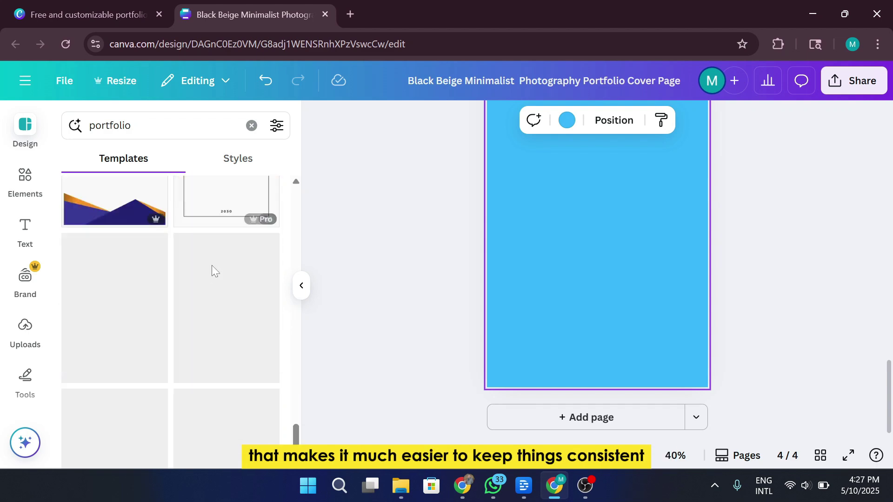
scroll(213, 275, down, 10)
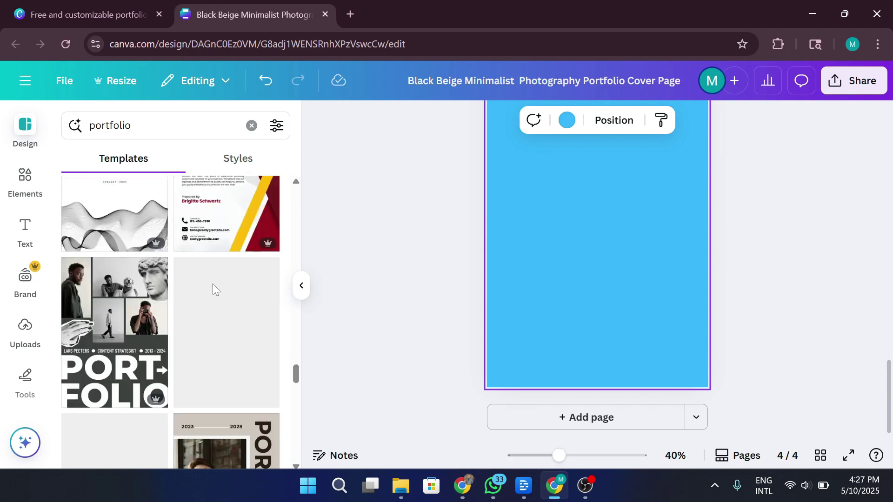
scroll(213, 290, down, 10)
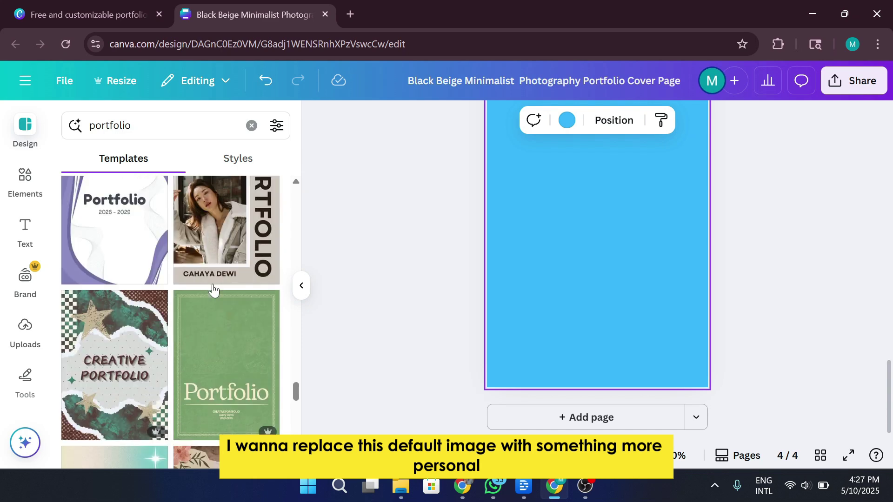
scroll(213, 290, down, 10)
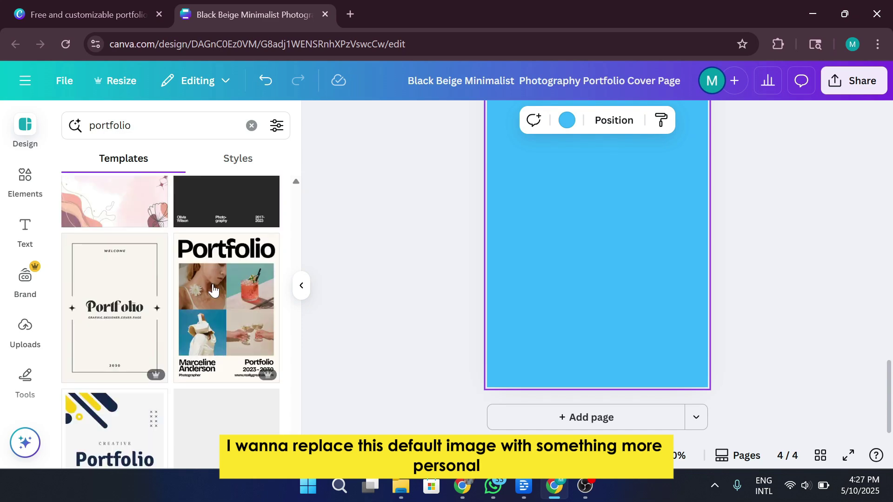
scroll(213, 288, up, 10)
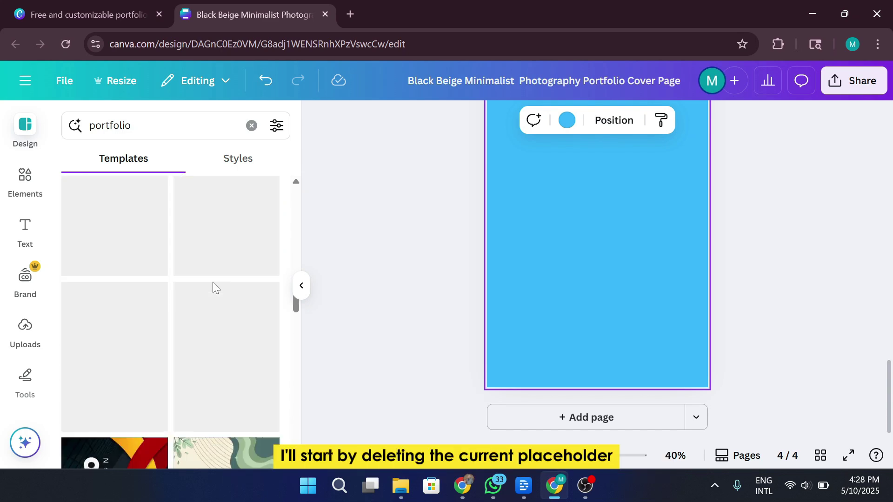
scroll(213, 287, up, 5)
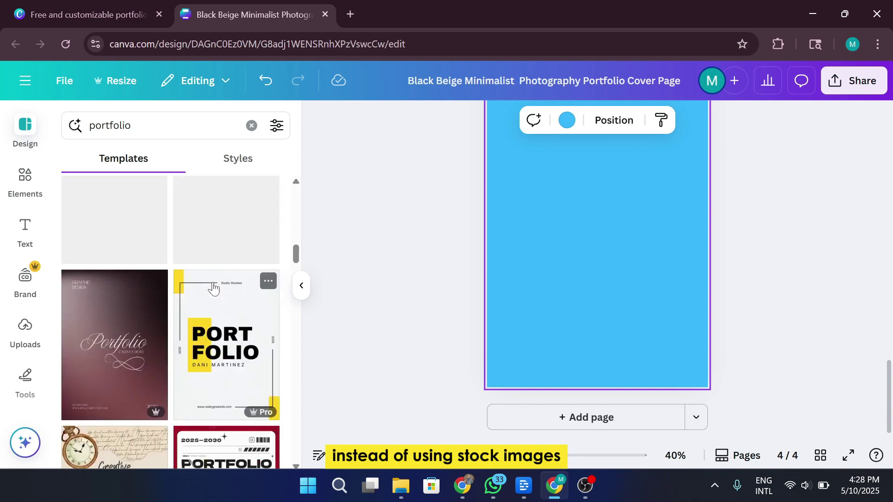
scroll(213, 289, up, 5)
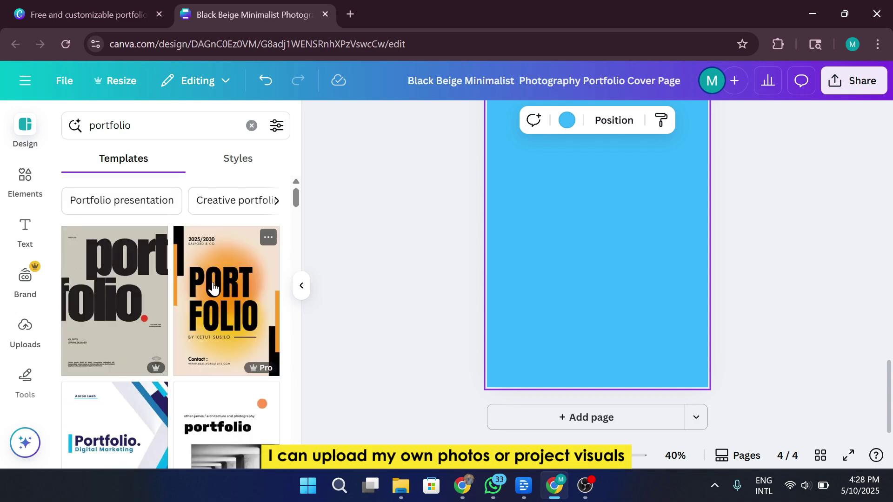
scroll(213, 288, down, 8)
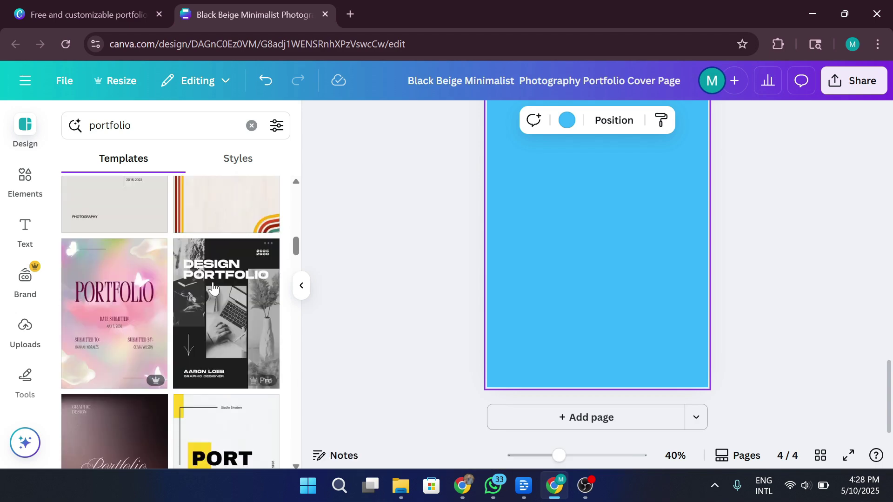
scroll(213, 288, down, 5)
drag(214, 288, 553, 224)
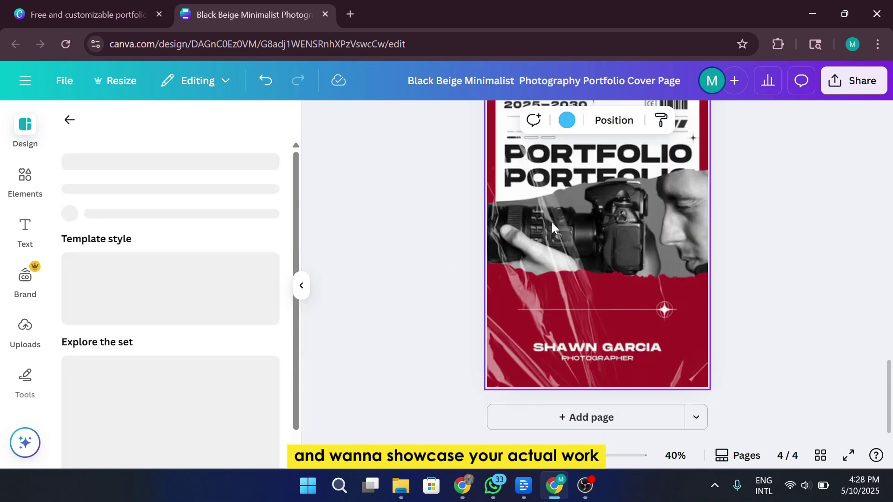
click(655, 255)
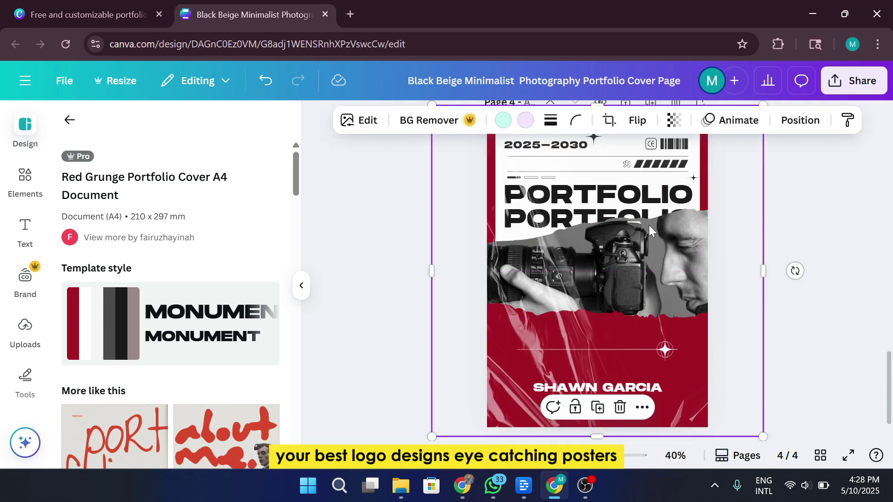
click(370, 241)
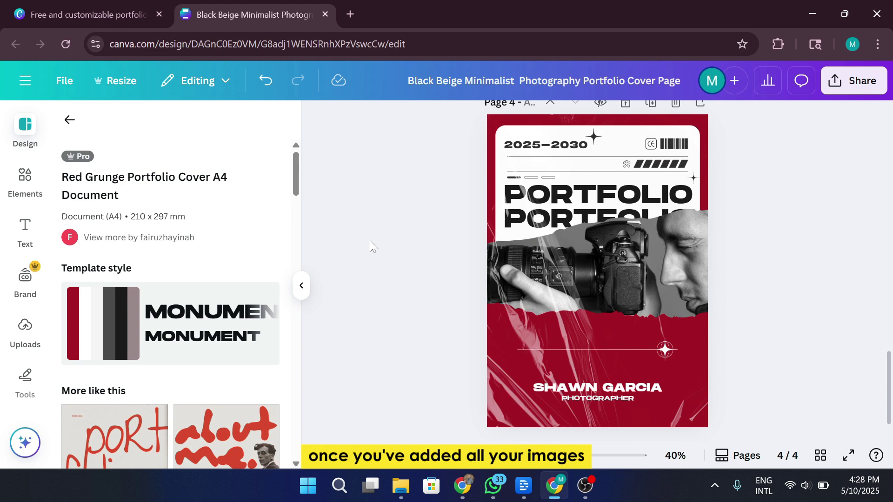
Step: Set the Share download file type to PDF Print with pages 1–4 selected
scroll(370, 241, up, 15)
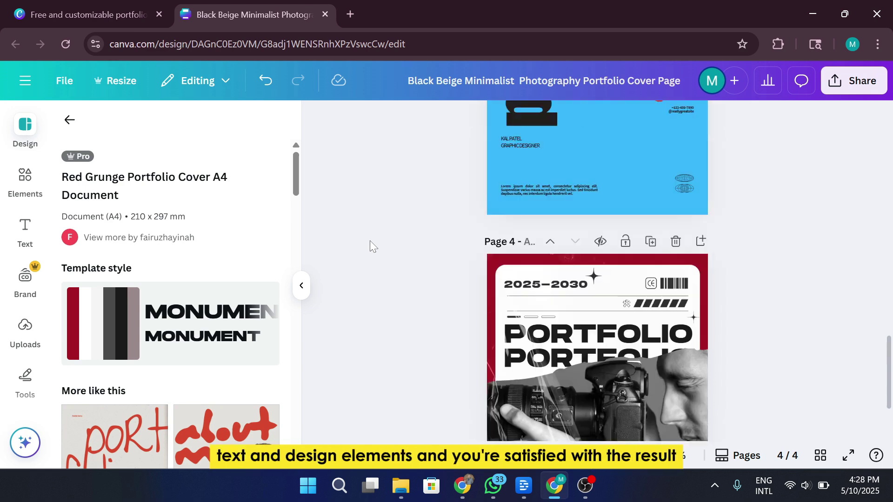
scroll(369, 241, up, 4)
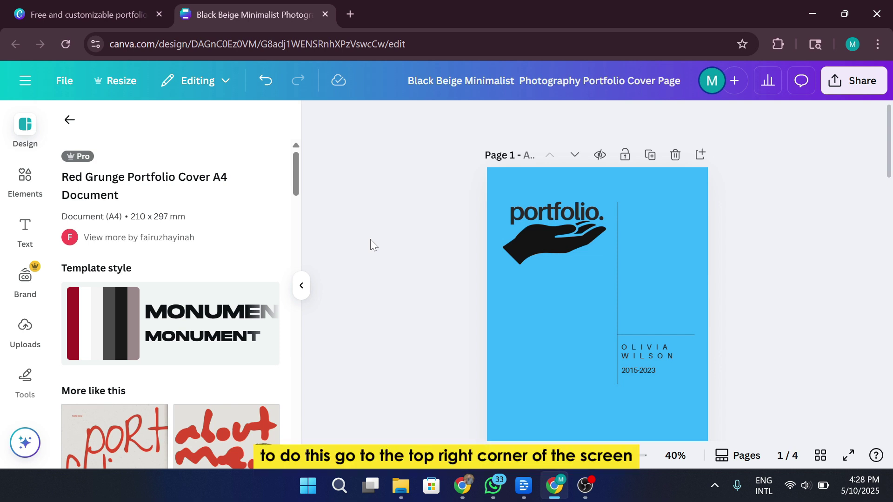
click(835, 83)
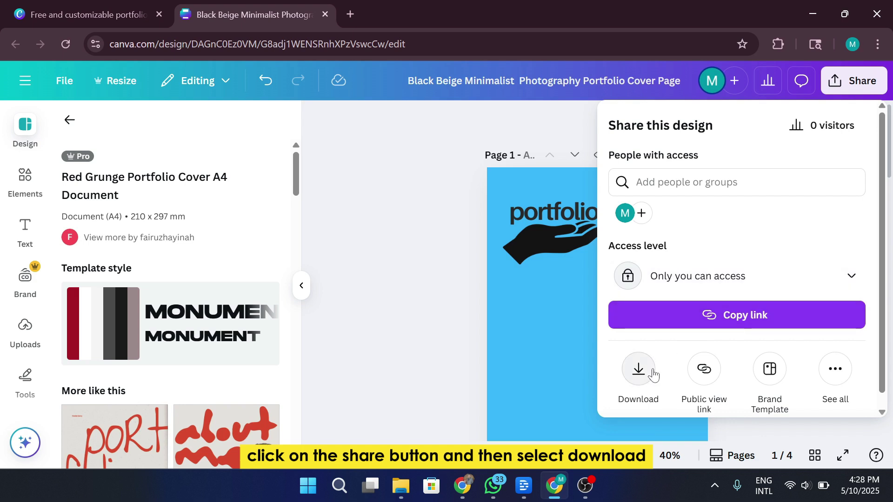
click(638, 370)
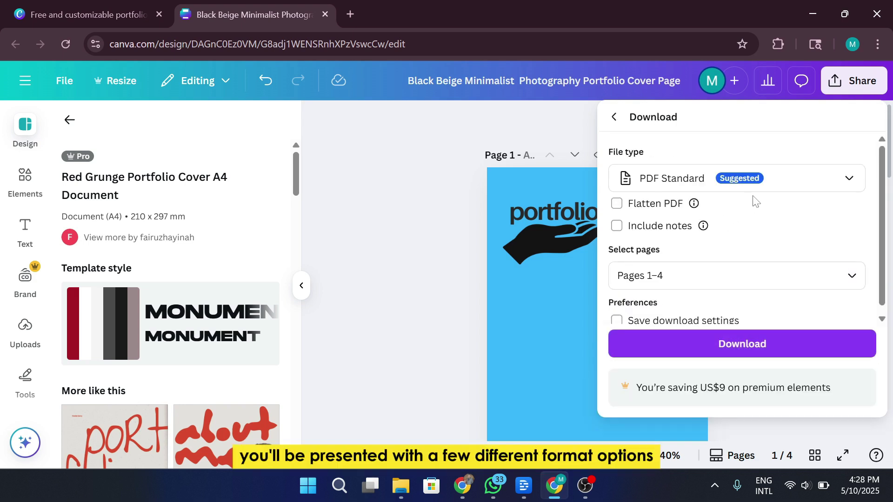
click(768, 185)
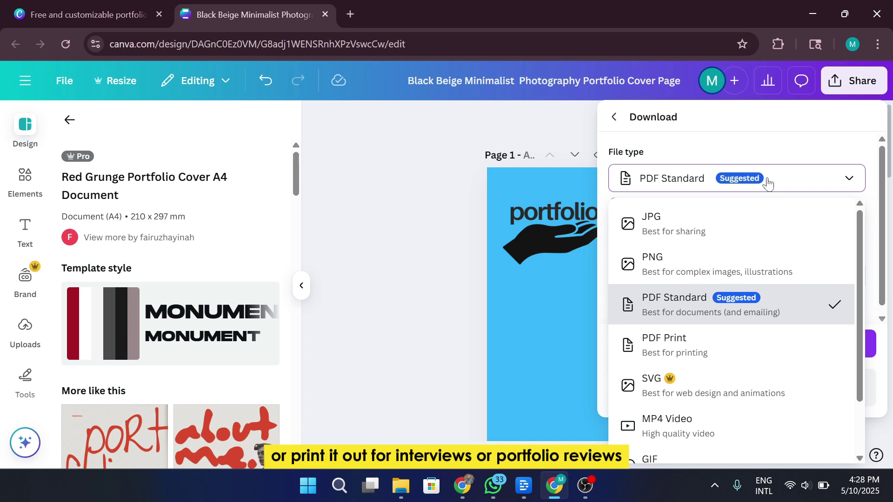
click(714, 354)
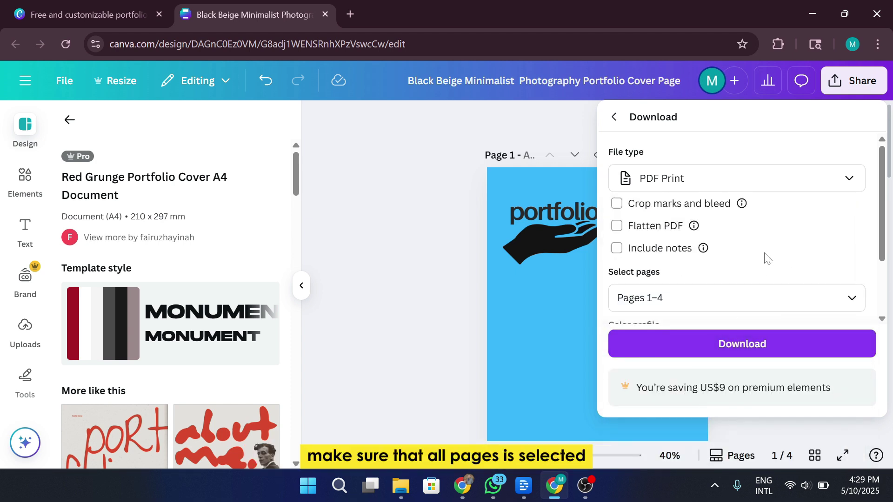
click(674, 297)
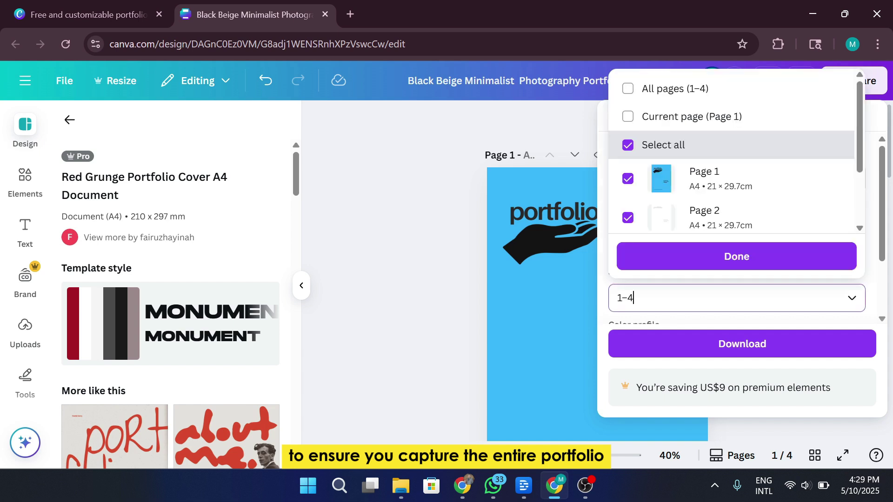
click(753, 255)
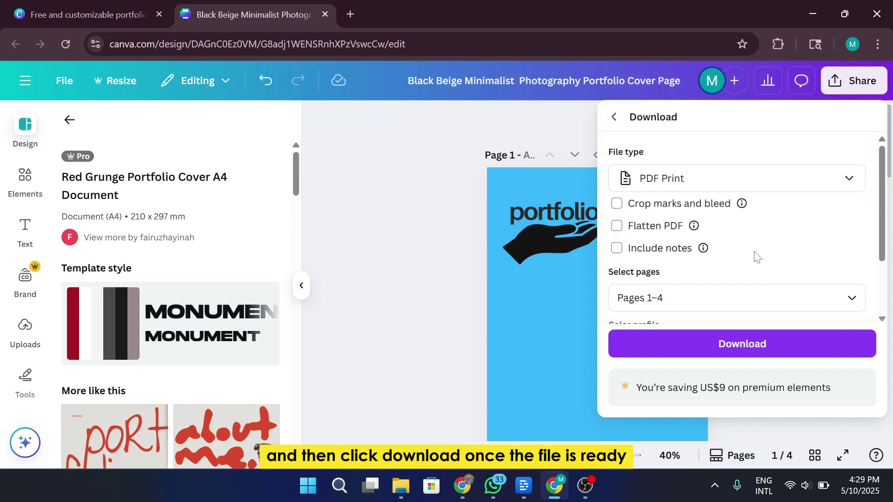
Step: Download the PDF Print file and scroll through its four pages in Chrome's PDF viewer
click(747, 344)
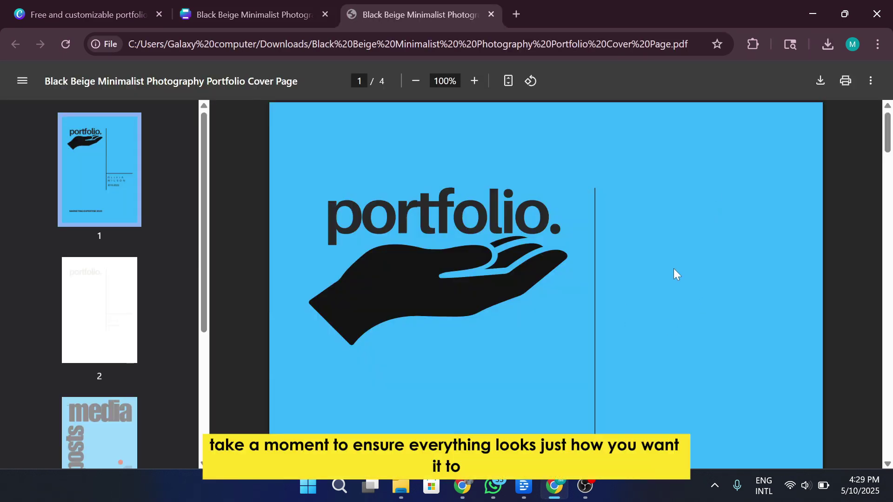
scroll(682, 263, down, 5)
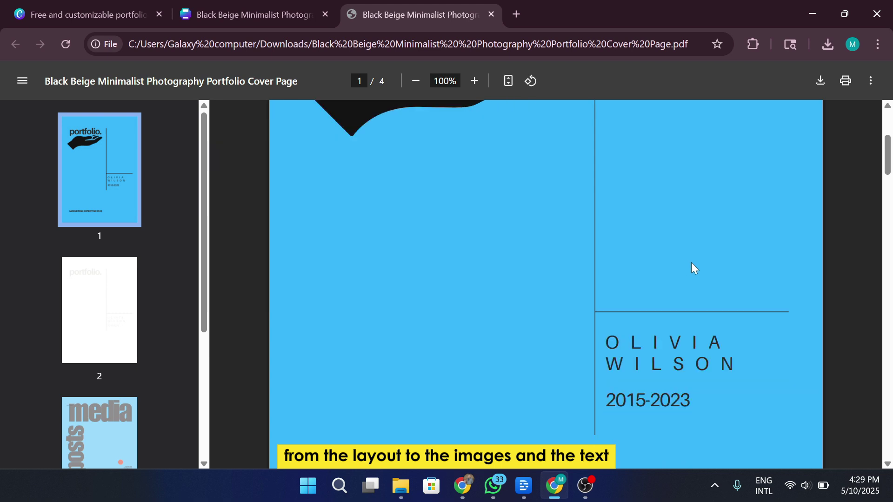
scroll(691, 262, down, 10)
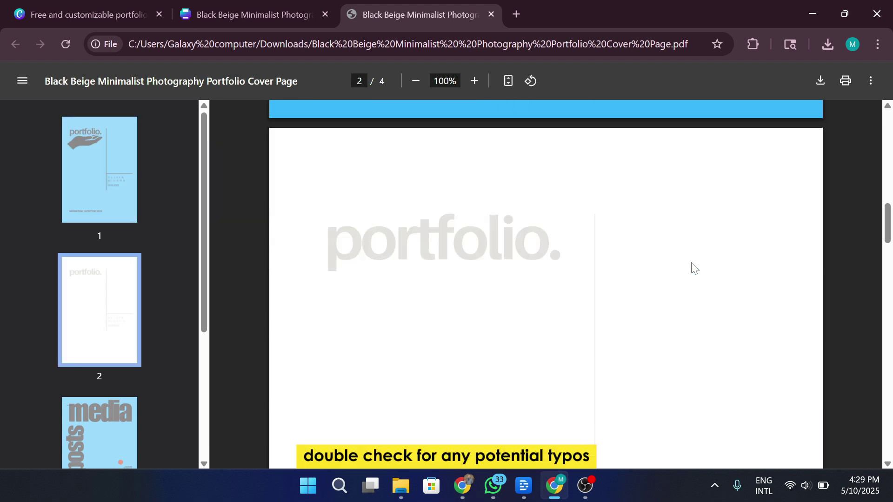
scroll(693, 268, down, 3)
scroll(698, 263, down, 13)
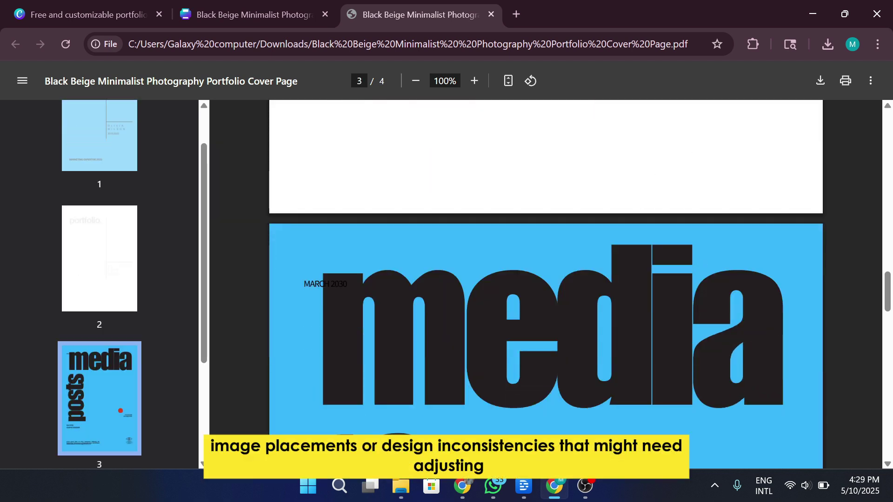
scroll(660, 228, down, 9)
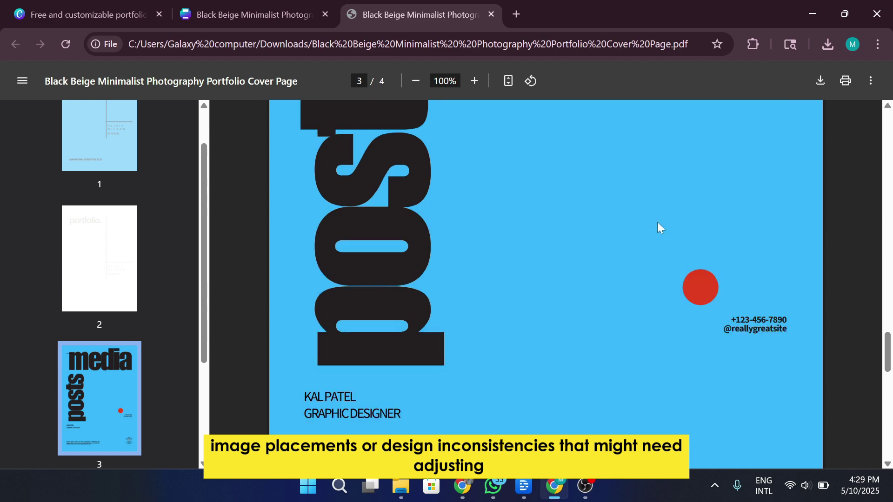
scroll(695, 206, down, 11)
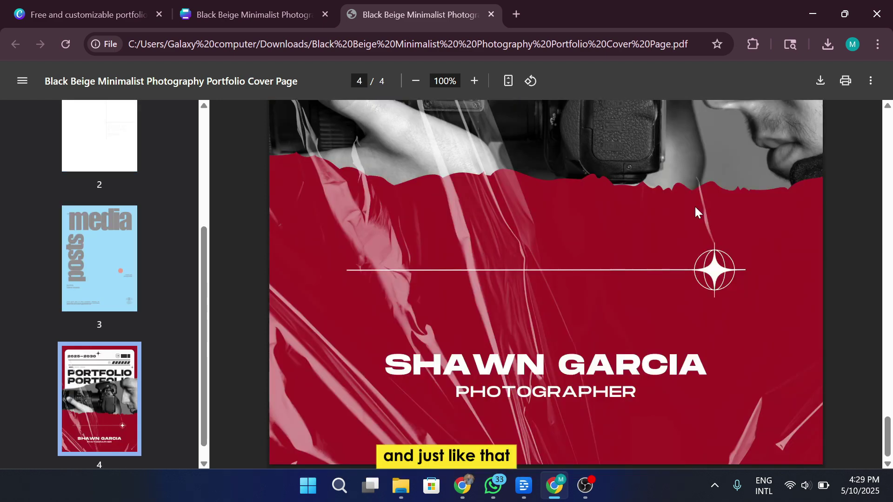
scroll(720, 213, up, 13)
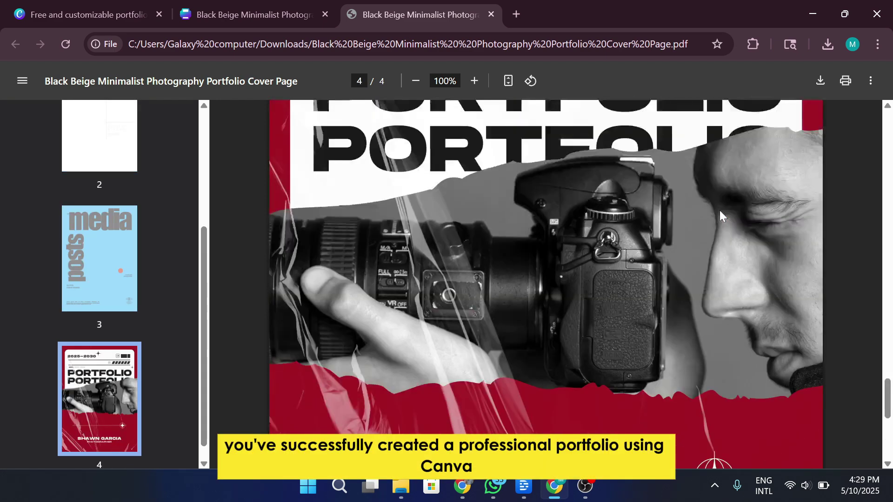
scroll(720, 212, up, 14)
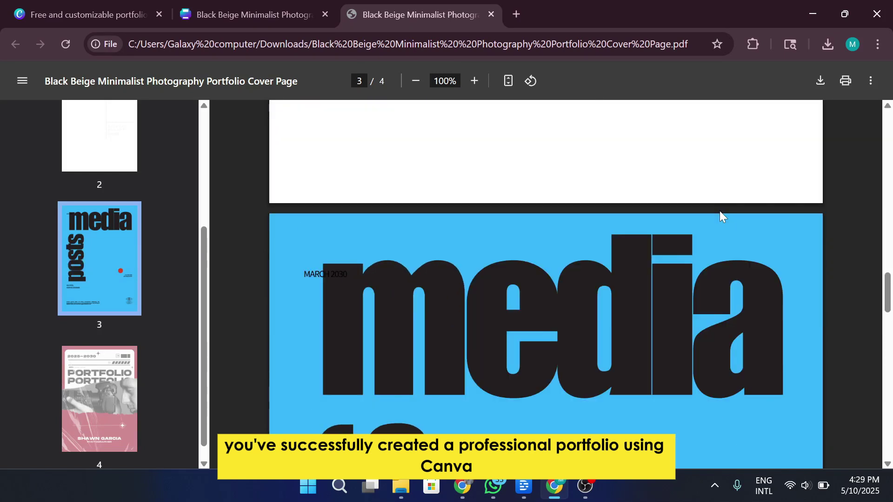
scroll(720, 216, up, 12)
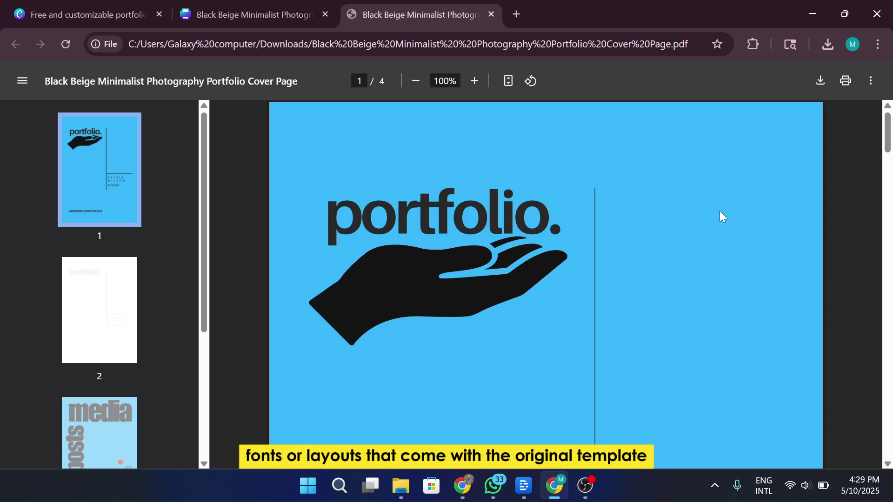
scroll(719, 211, down, 4)
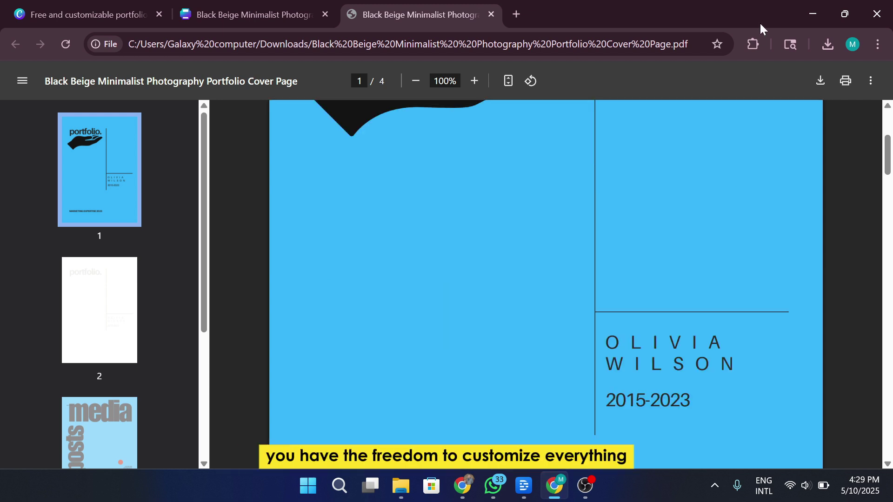
Step: Minimize and restore Chrome, returning to the Canva editor tab
click(813, 14)
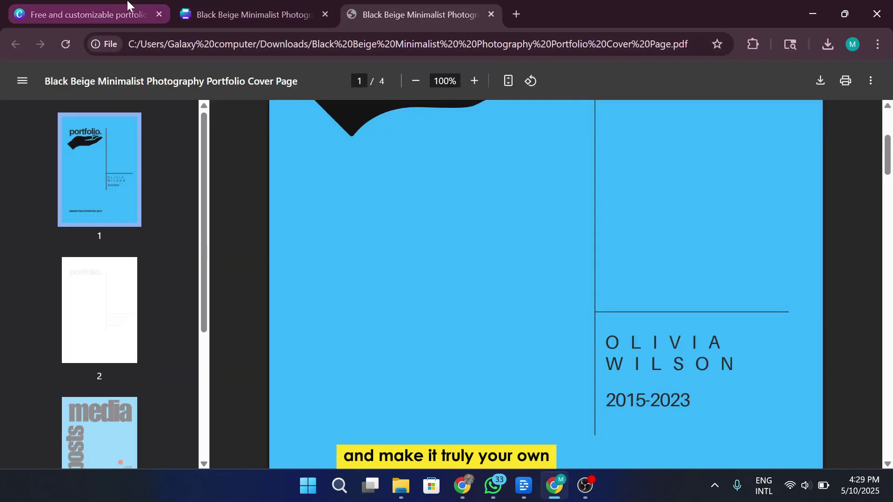
click(126, 8)
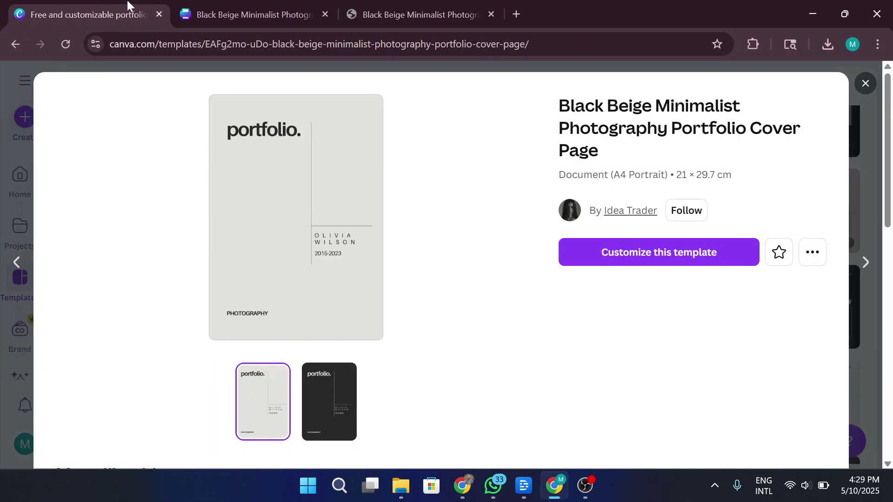
click(292, 5)
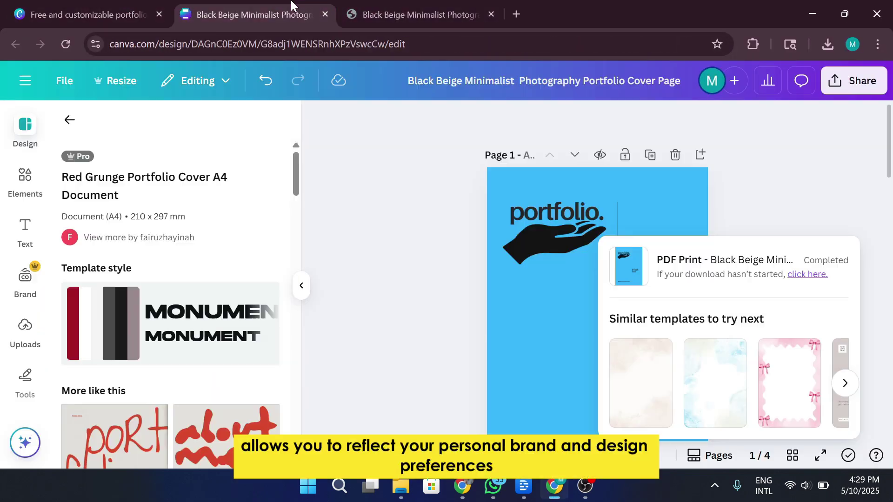
scroll(866, 295, down, 3)
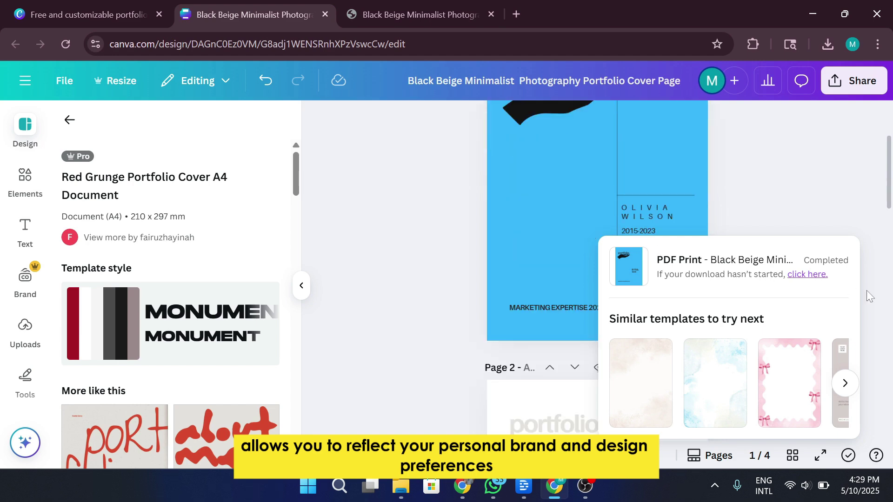
scroll(514, 259, down, 5)
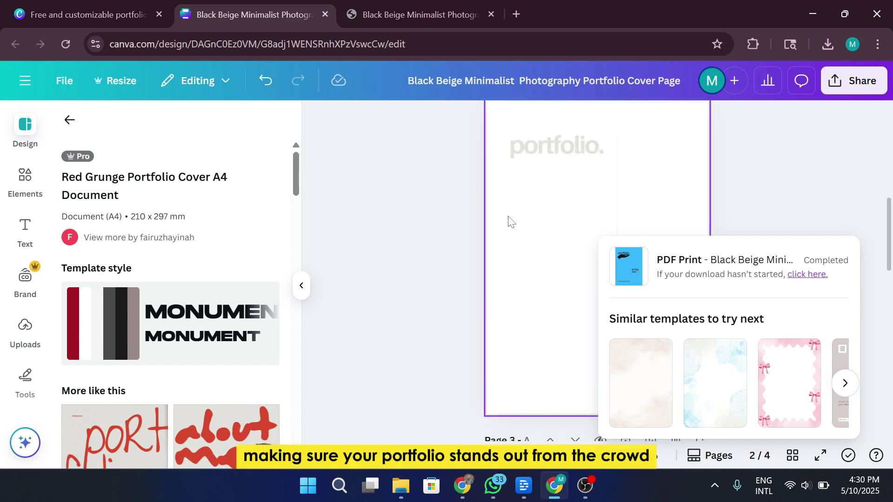
scroll(507, 216, down, 5)
scroll(508, 216, down, 3)
scroll(507, 216, up, 2)
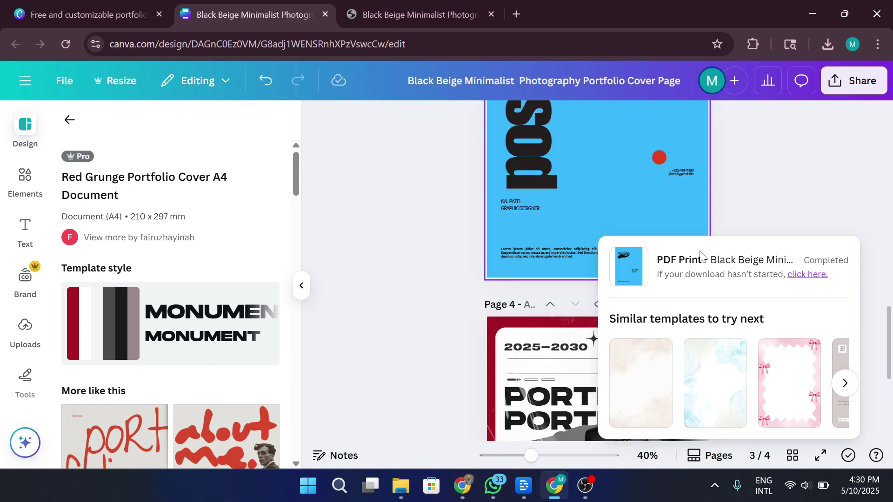
Step: Dismiss the download-complete notice and browse templates similar to the Red Grunge cover
click(818, 237)
scroll(711, 222, up, 6)
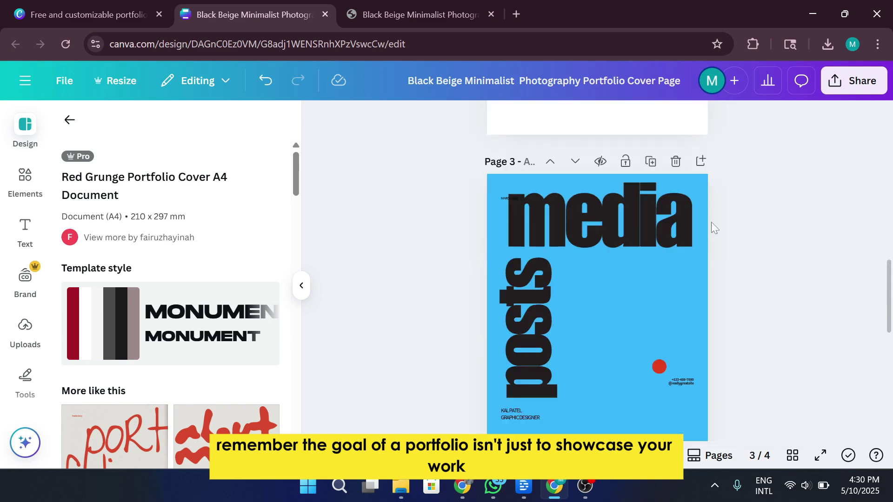
scroll(48, 205, down, 3)
scroll(47, 205, up, 3)
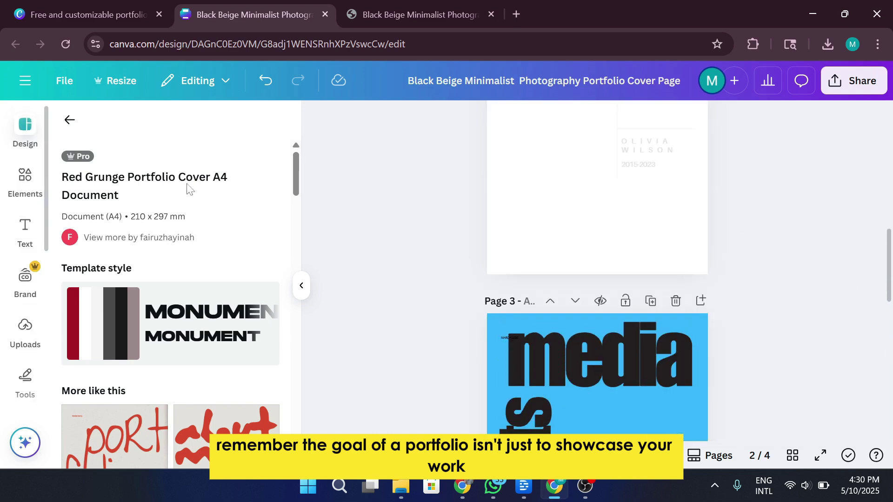
scroll(195, 241, down, 10)
scroll(204, 248, down, 7)
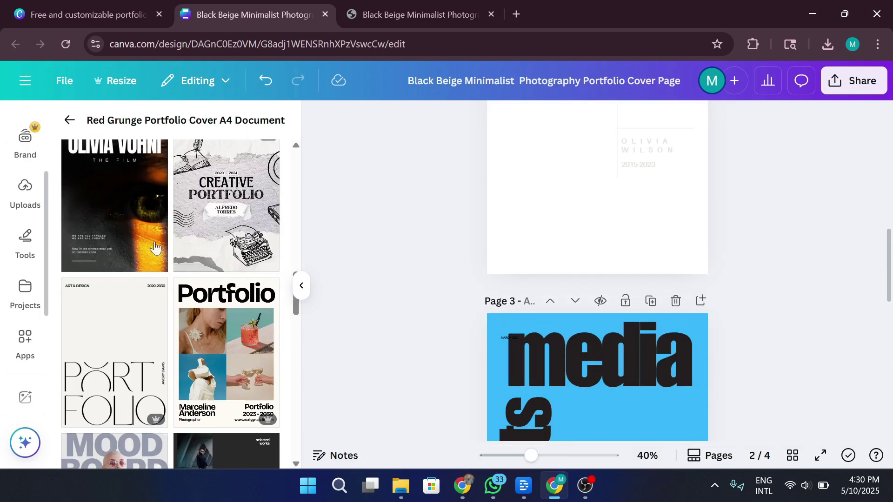
scroll(218, 258, down, 5)
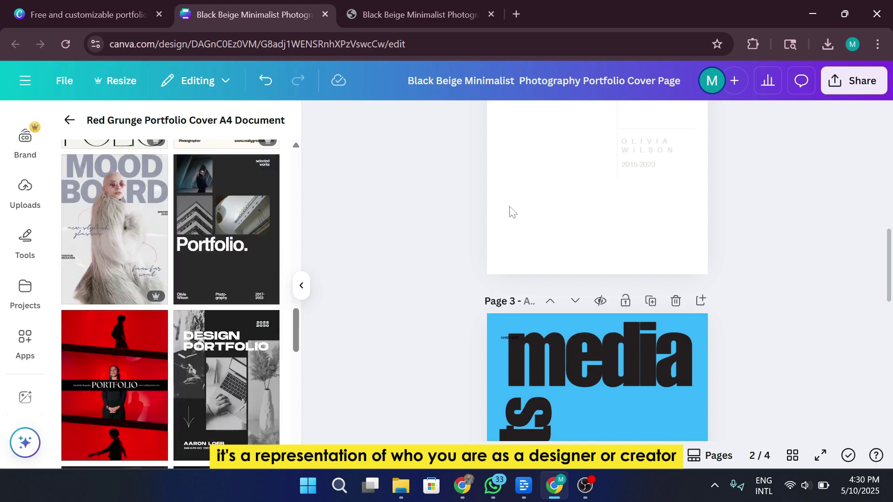
click(813, 14)
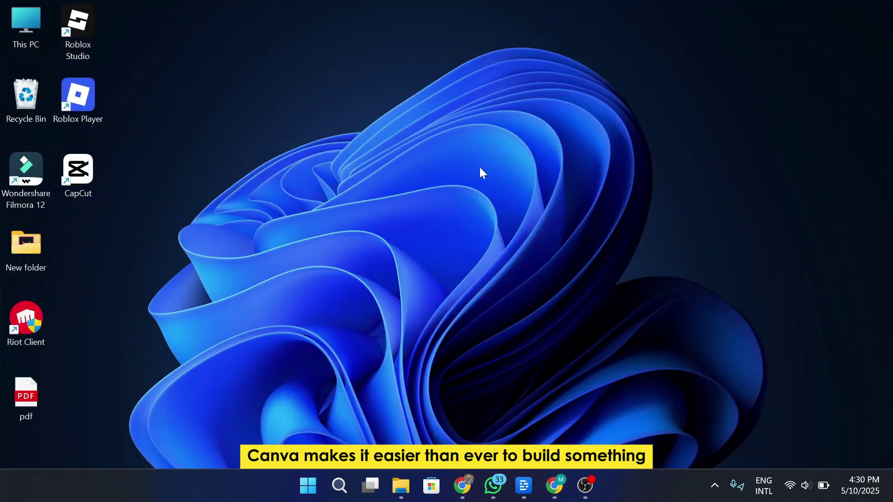